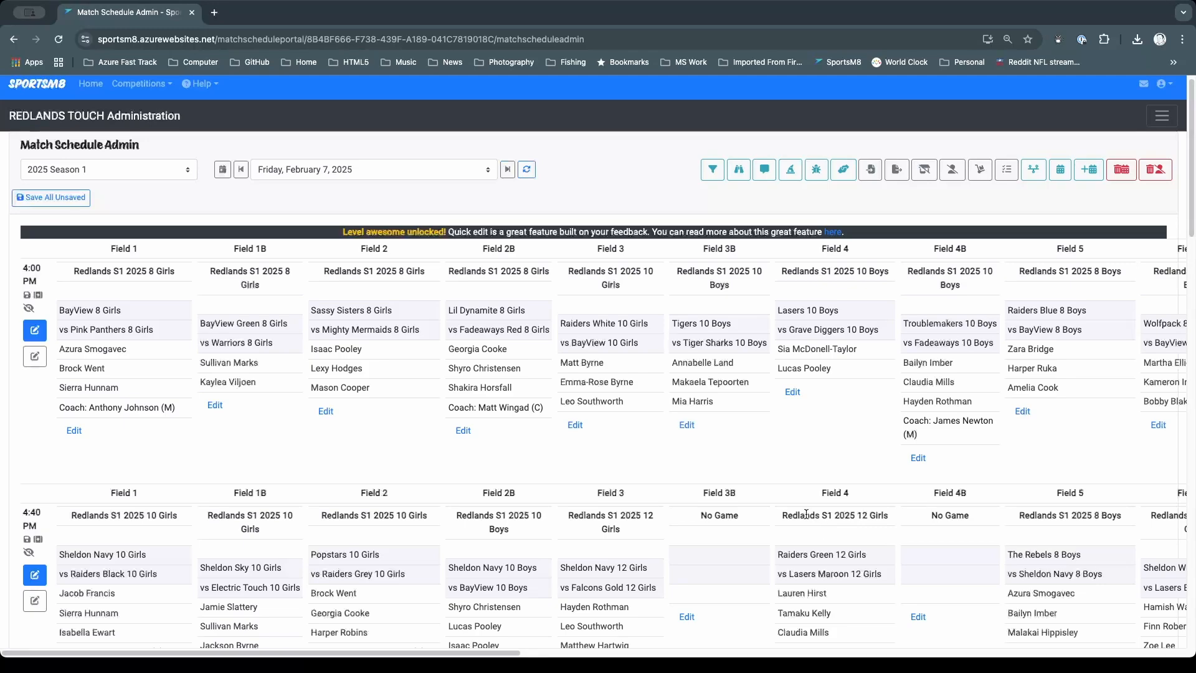
# - Examine the division names of the games scheduled for Friday, February 7, 2025 across the fields and timeslots
pyautogui.doubleClick(806, 514)
pyautogui.moveTo(857, 515); pyautogui.dragTo(778, 522)
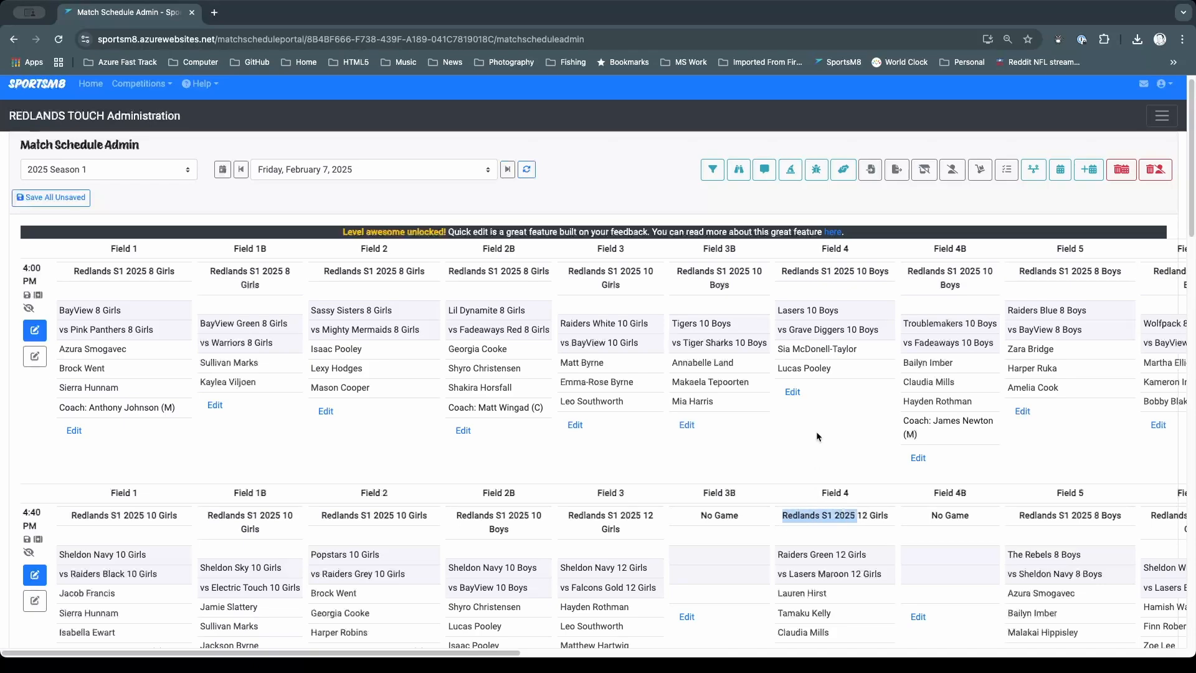
pyautogui.click(847, 278)
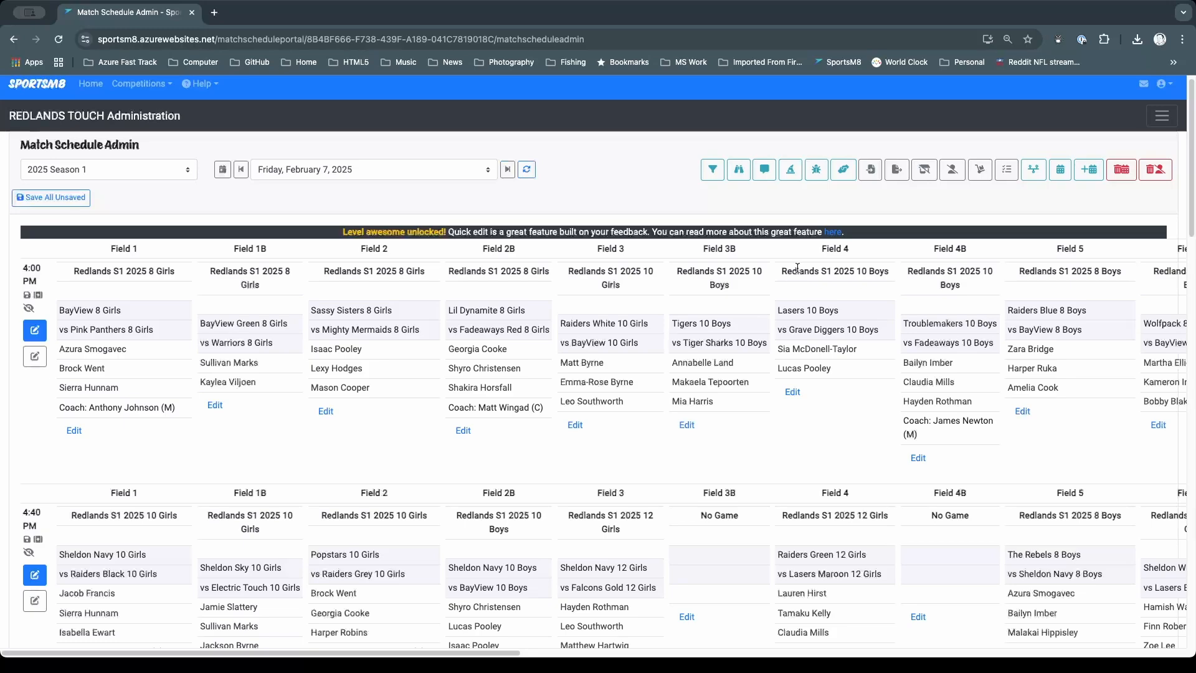
pyautogui.scroll(-7, 670, 331)
pyautogui.scroll(-8, 667, 336)
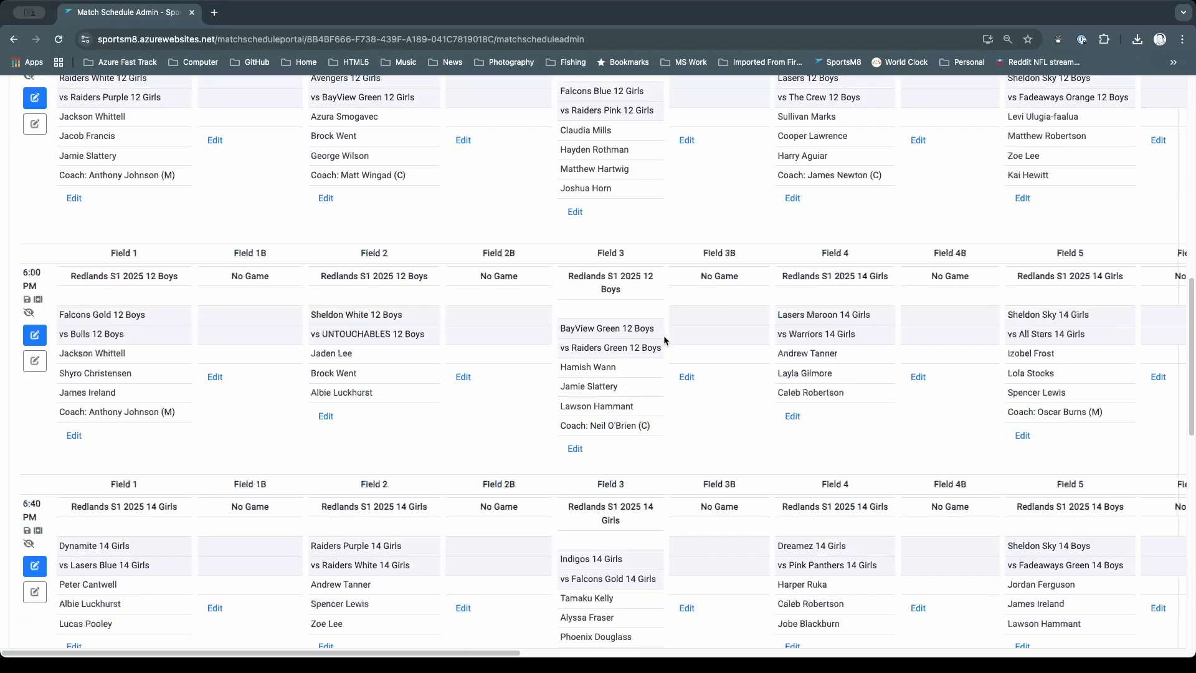
pyautogui.scroll(5, 663, 334)
pyautogui.scroll(10, 660, 335)
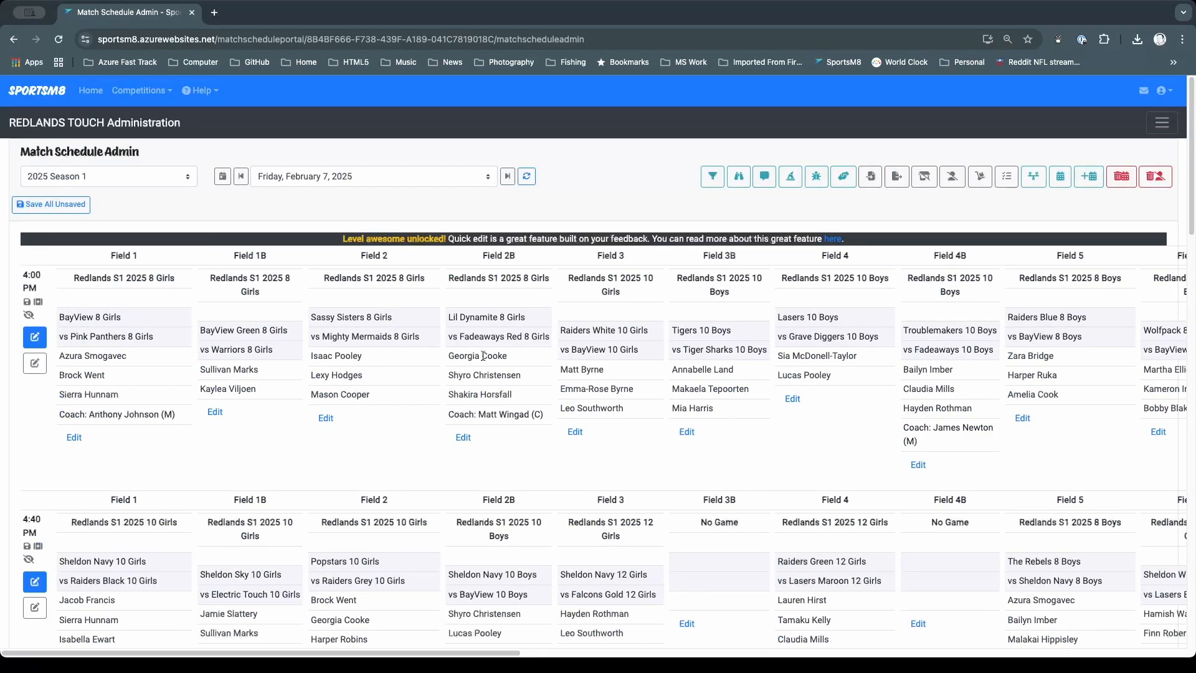
# - View the draw import options and the available MySideline configurations for the selected day, then close them without importing
pyautogui.click(870, 176)
pyautogui.click(870, 177)
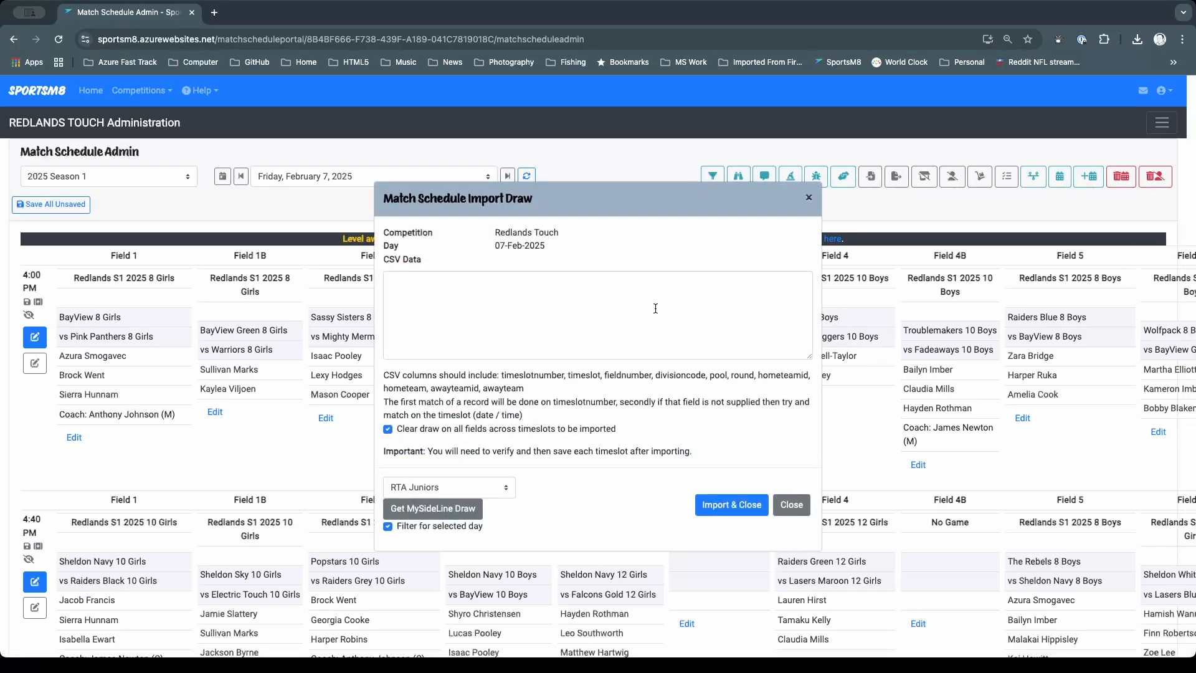
pyautogui.click(464, 481)
pyautogui.click(793, 505)
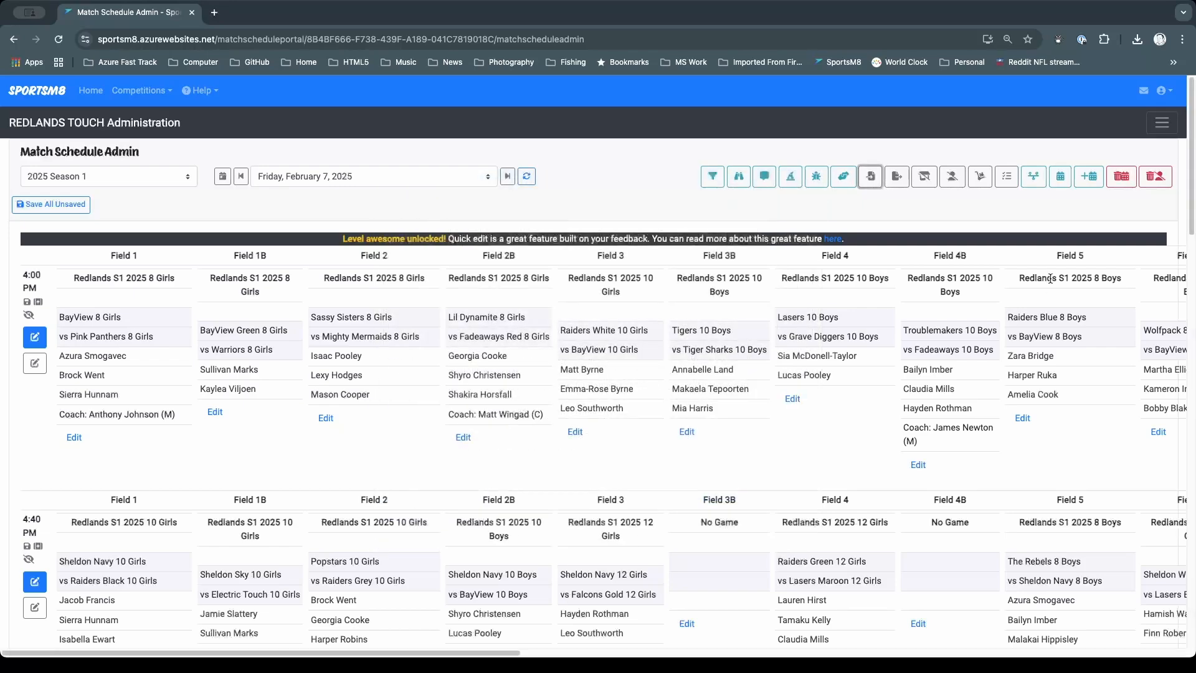
# - Open the competition's configuration for editing and examine its division codes, names and colours
pyautogui.click(1159, 127)
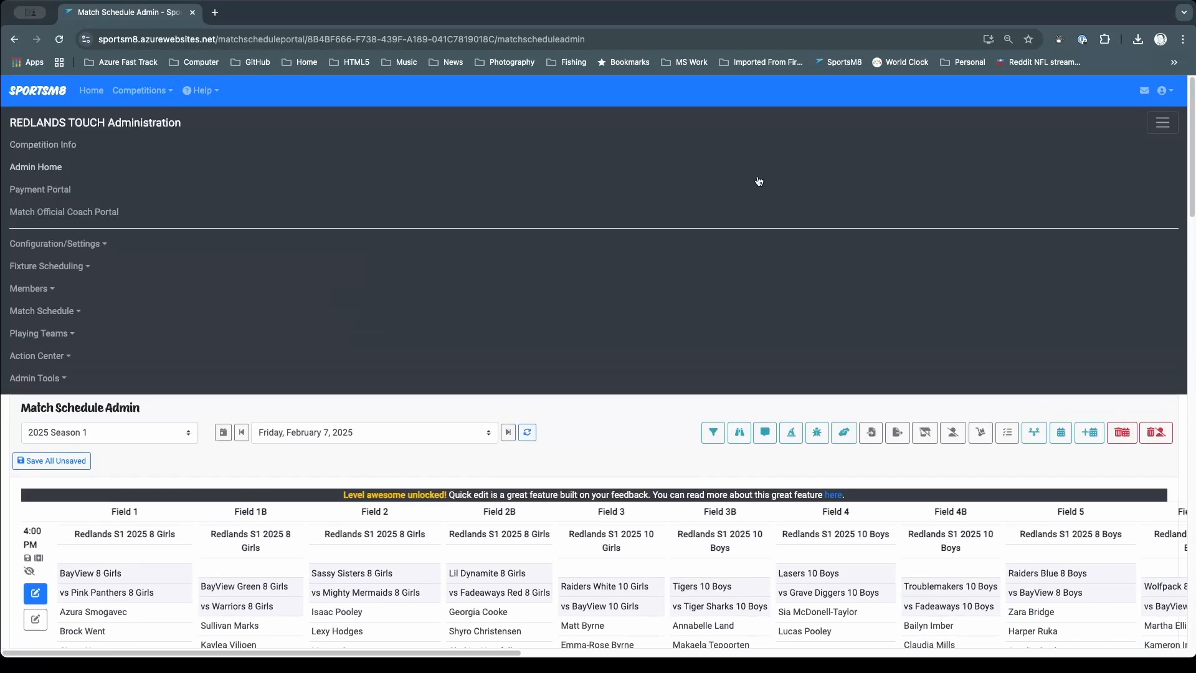
pyautogui.click(87, 245)
pyautogui.click(81, 269)
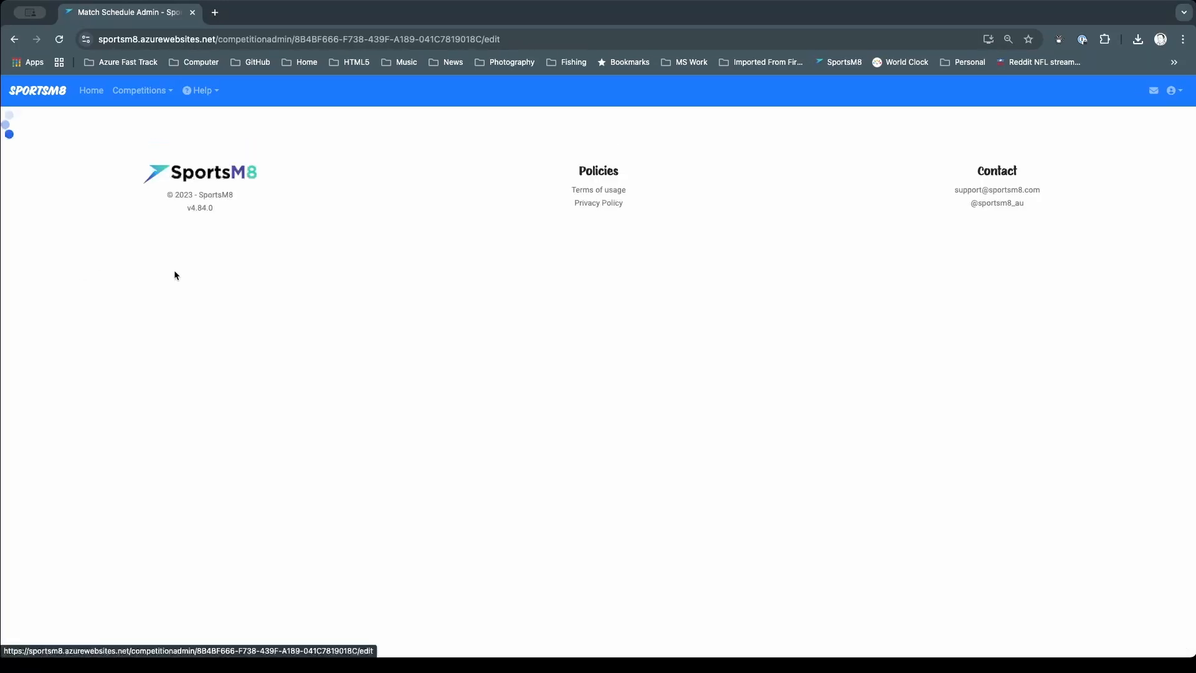
pyautogui.scroll(-20, 585, 283)
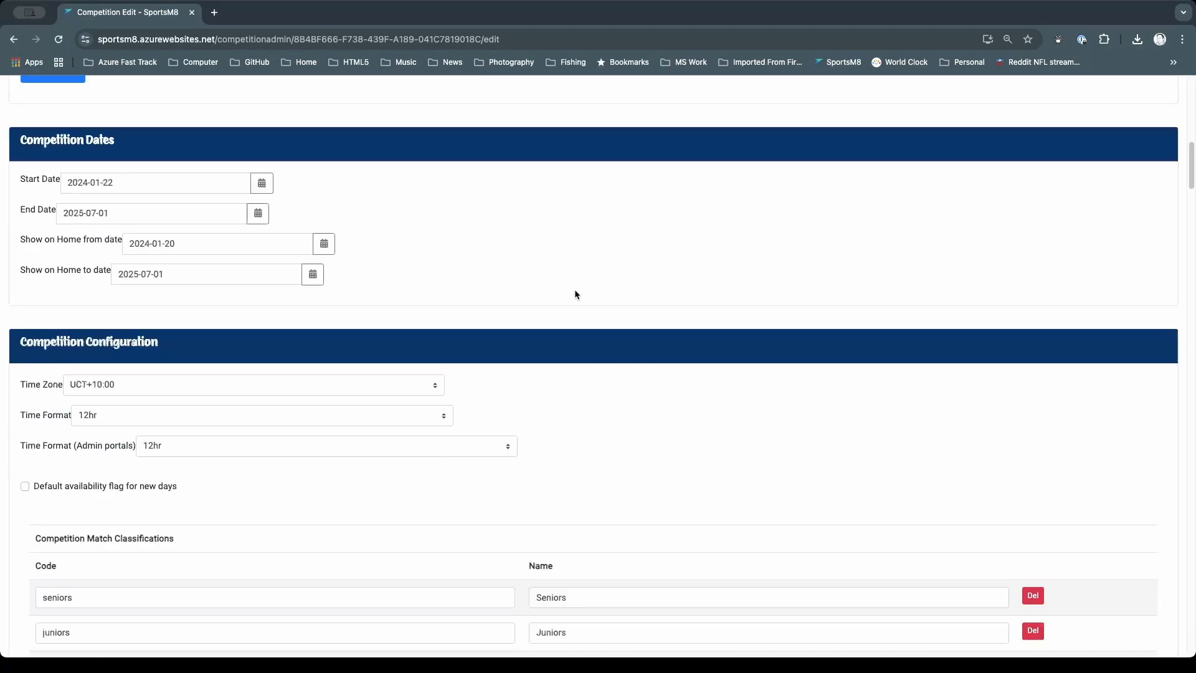
pyautogui.scroll(-7, 571, 294)
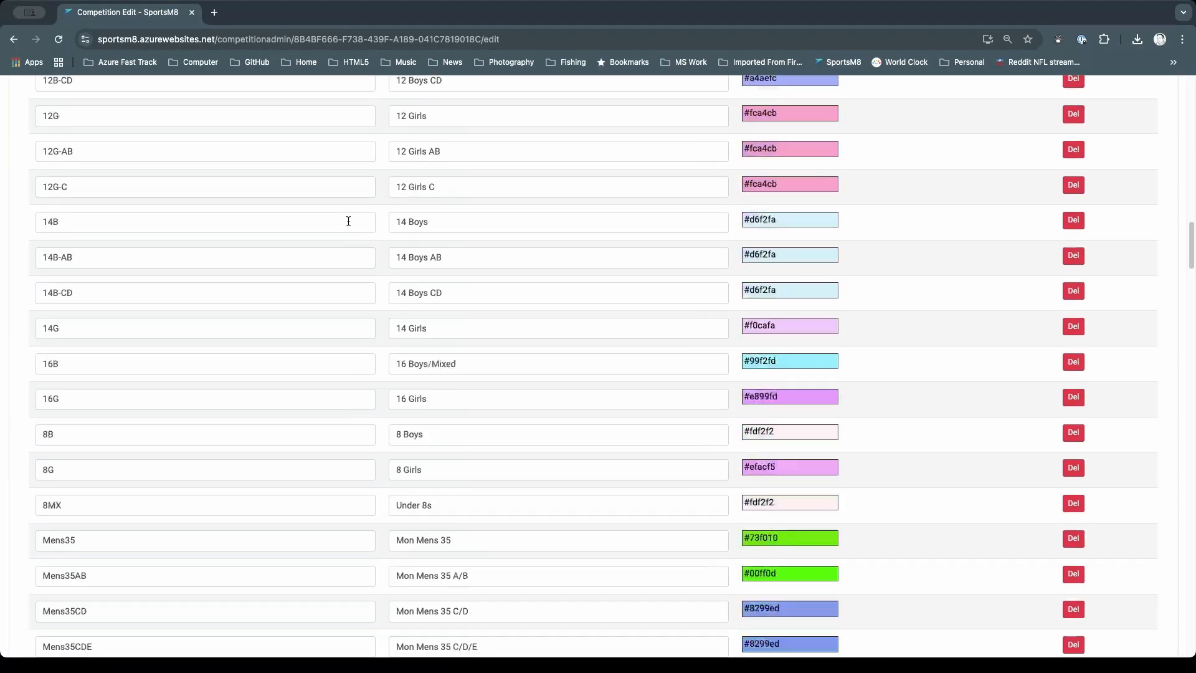
pyautogui.scroll(-5, 420, 391)
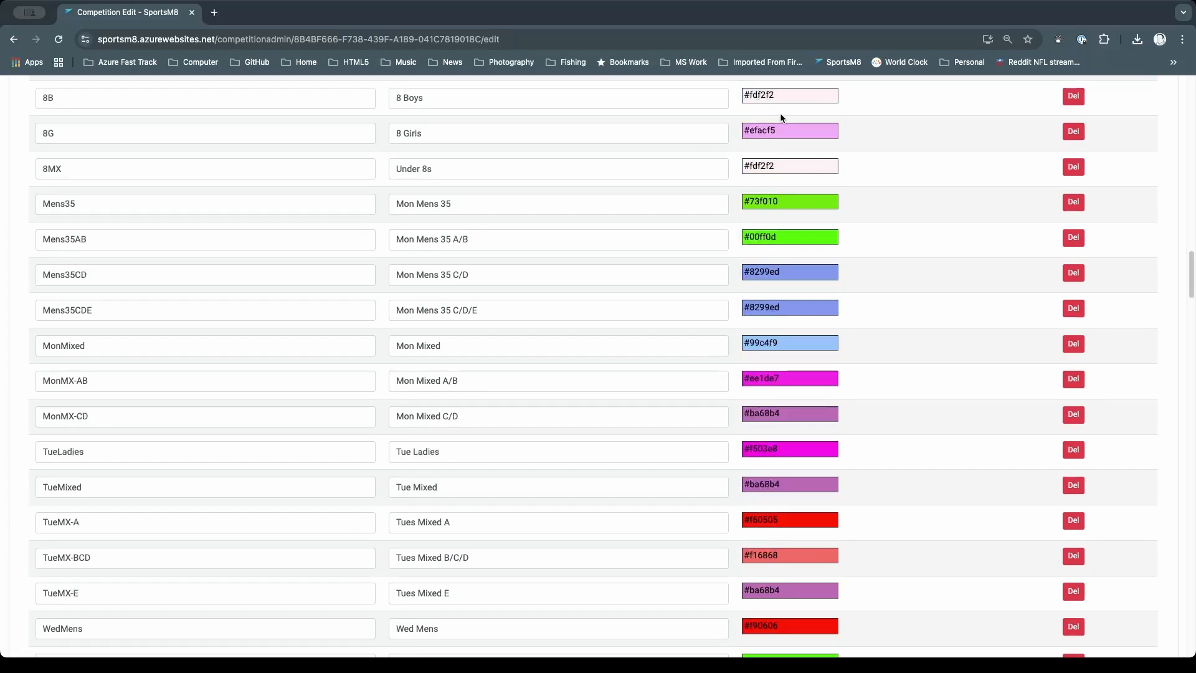
pyautogui.scroll(-7, 778, 280)
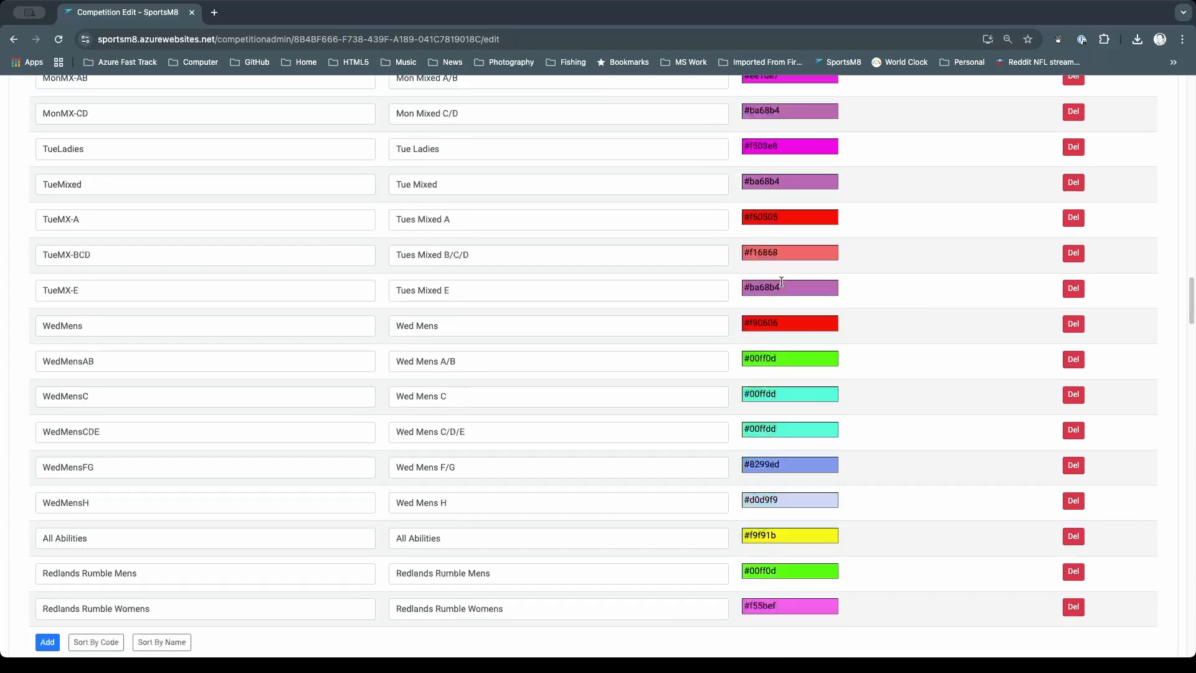
pyautogui.scroll(-2, 776, 283)
pyautogui.scroll(10, 775, 279)
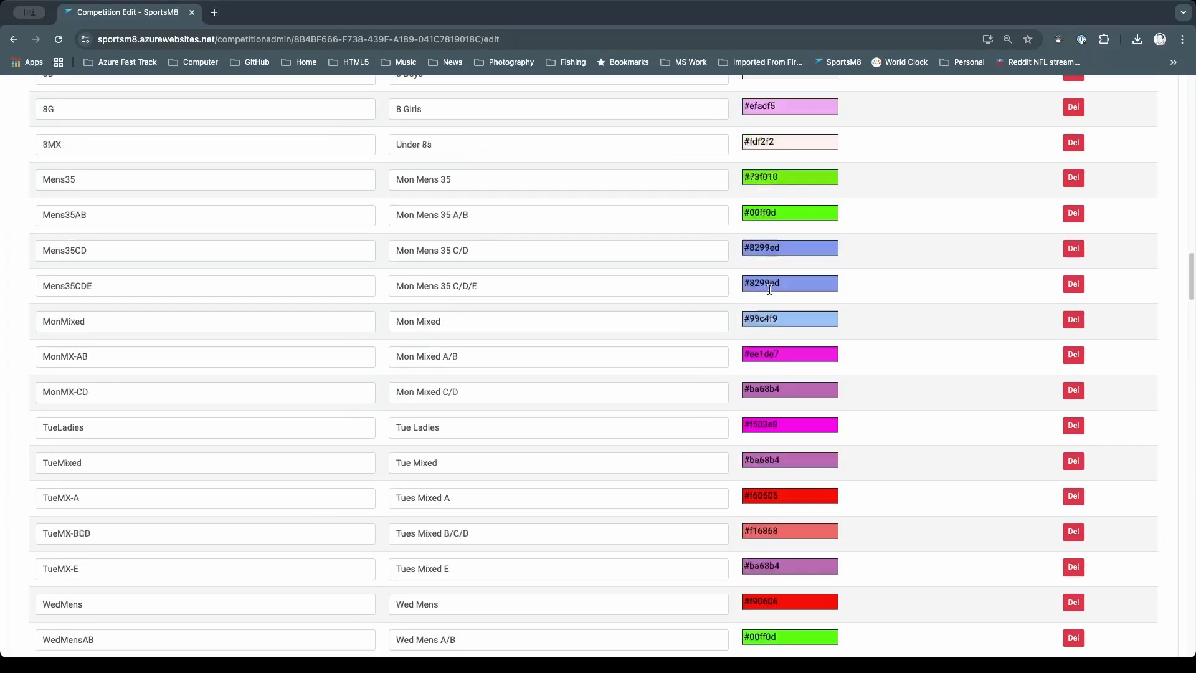
pyautogui.scroll(20, 462, 250)
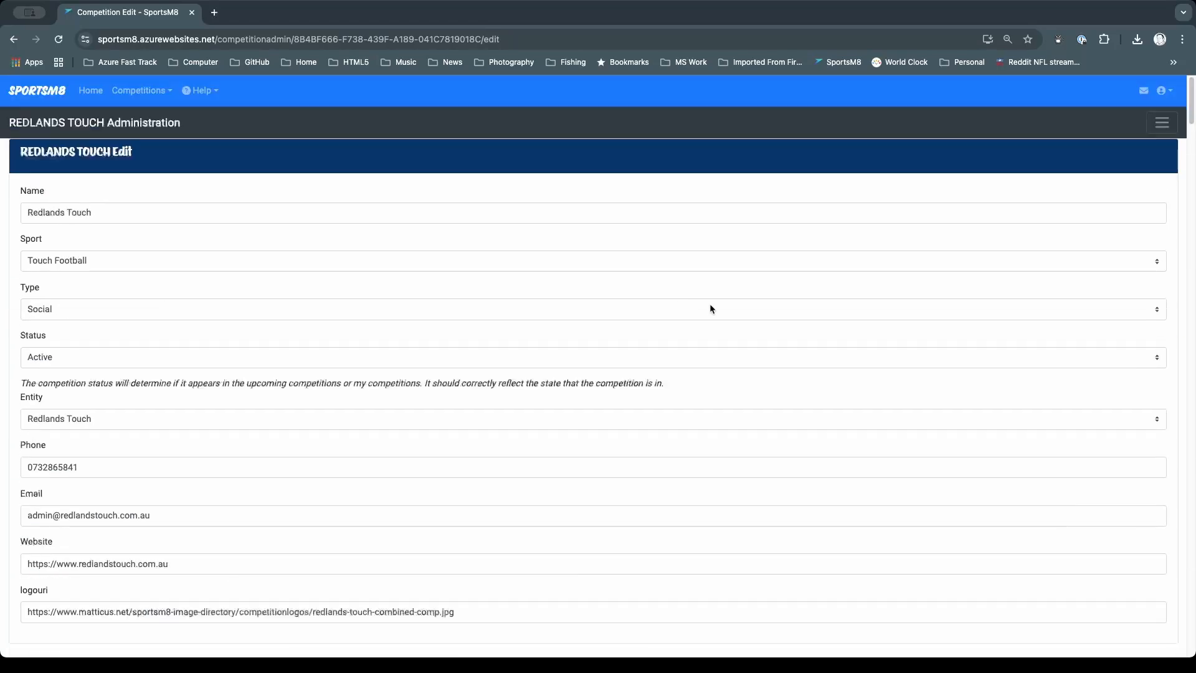
# - Open the third-party integration configuration and load the RTA Juniors setup
pyautogui.click(1161, 123)
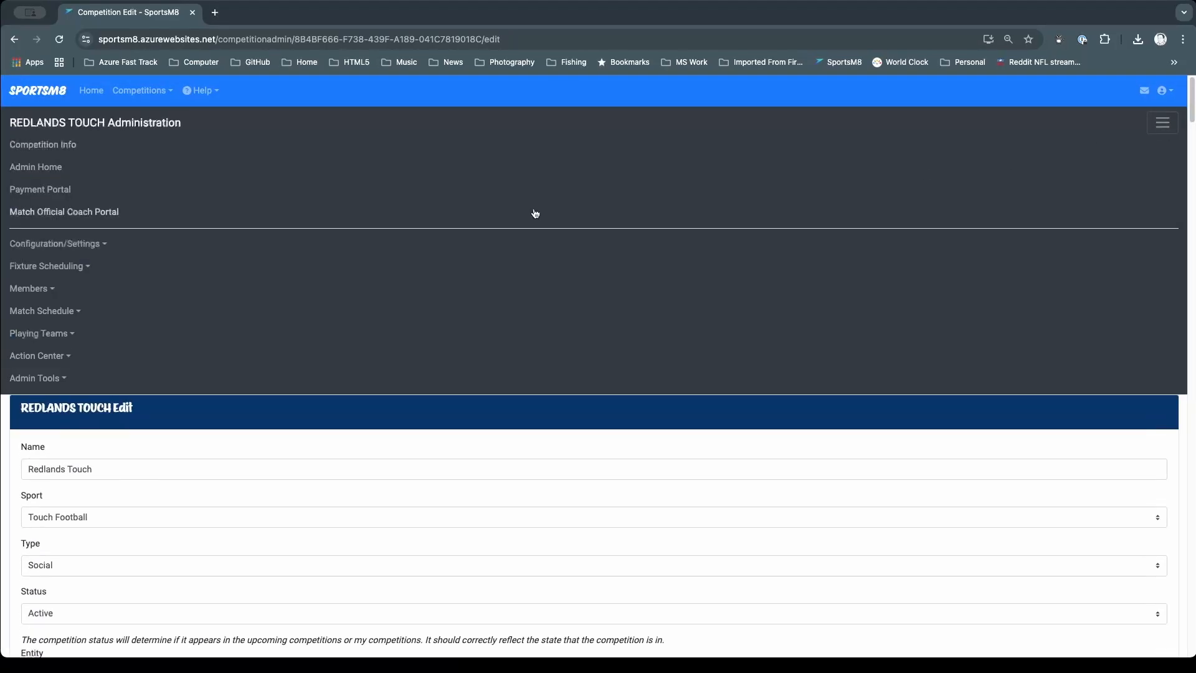
pyautogui.click(71, 249)
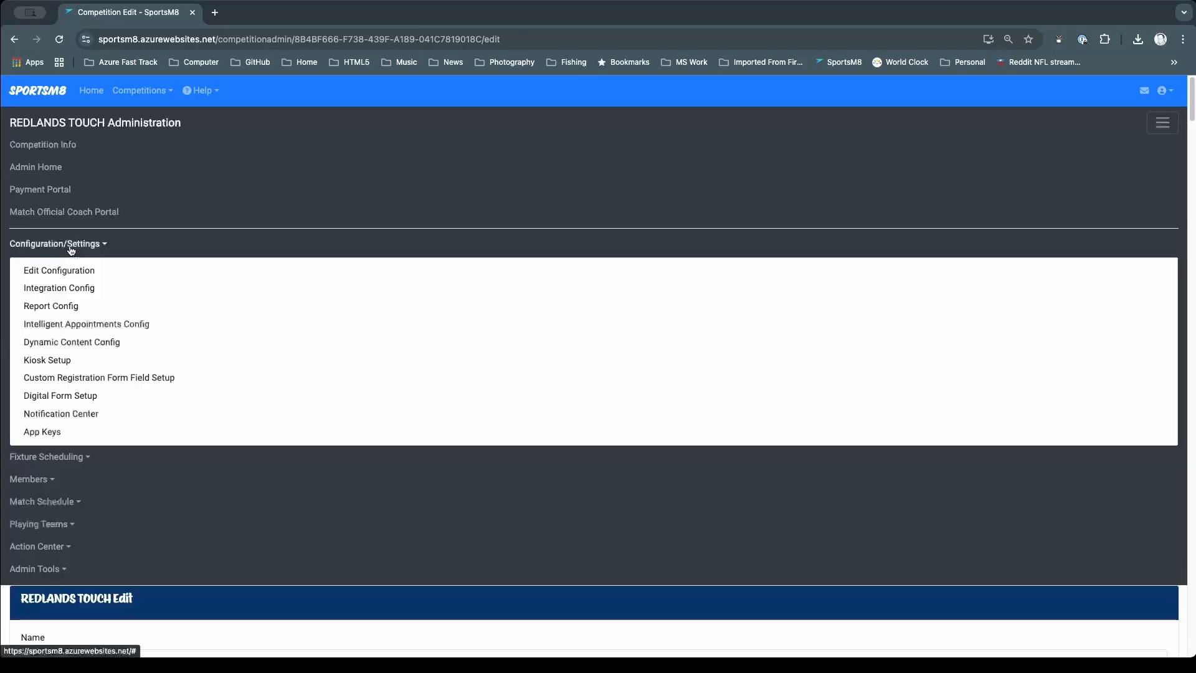
pyautogui.click(61, 289)
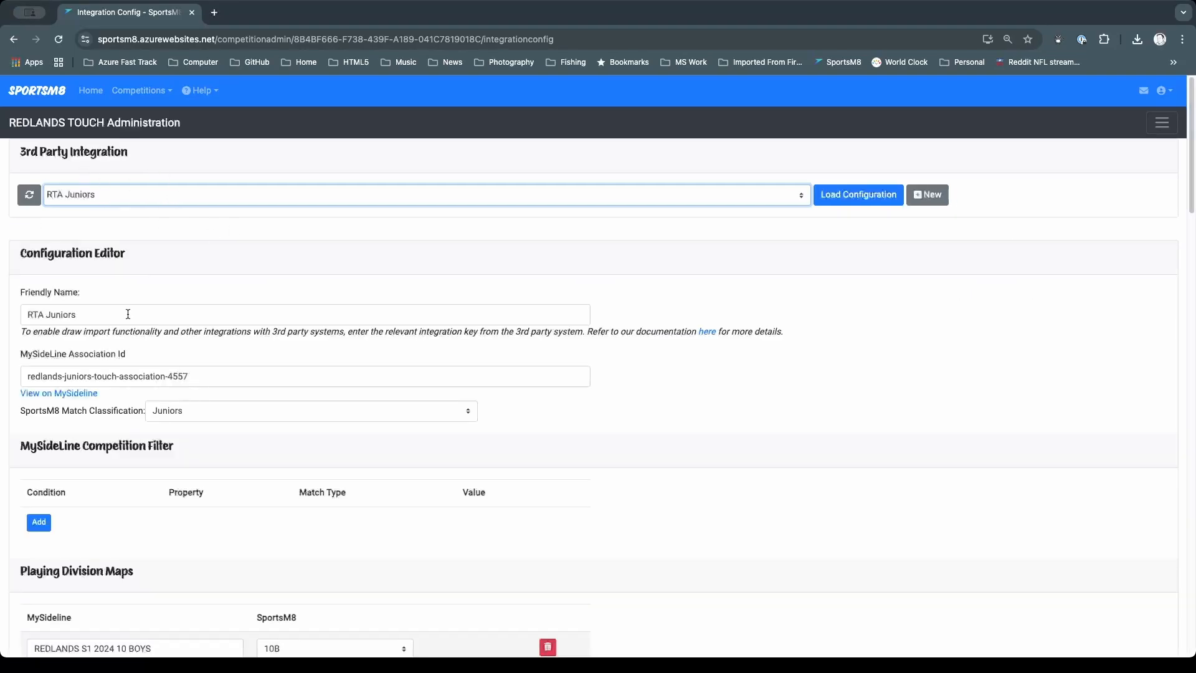
# - Review the RTA Juniors match classification and the existing MySideline to SportsM8 playing division maps
pyautogui.scroll(-5, 93, 436)
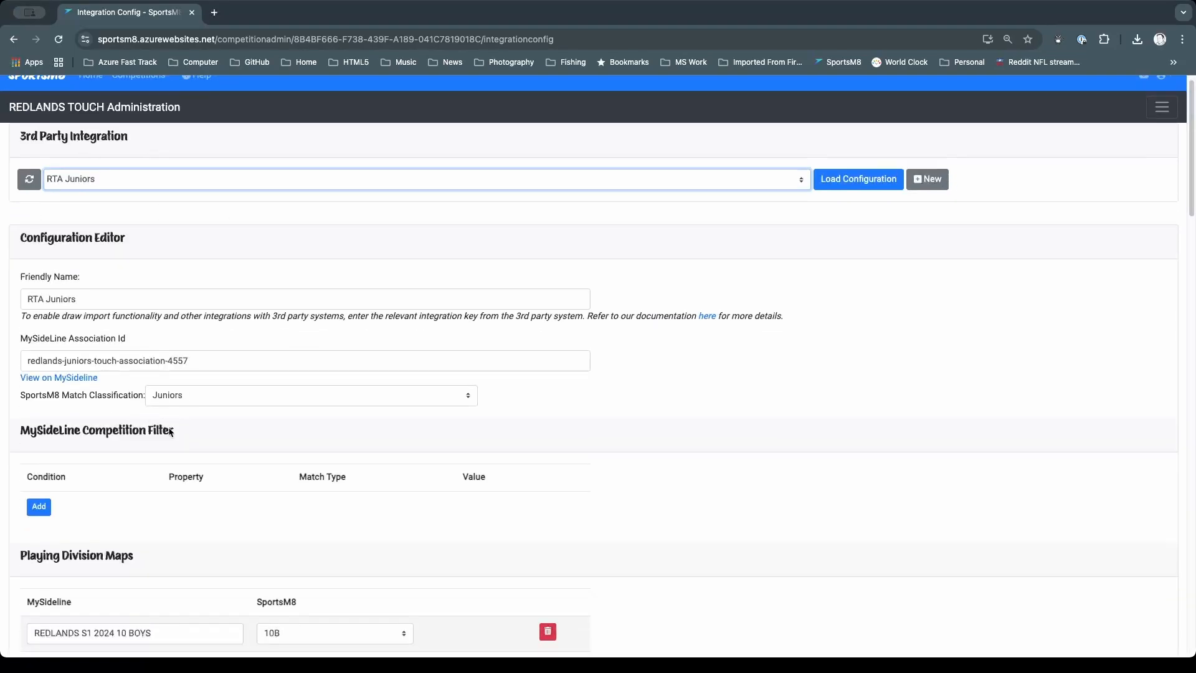
pyautogui.scroll(1, 177, 205)
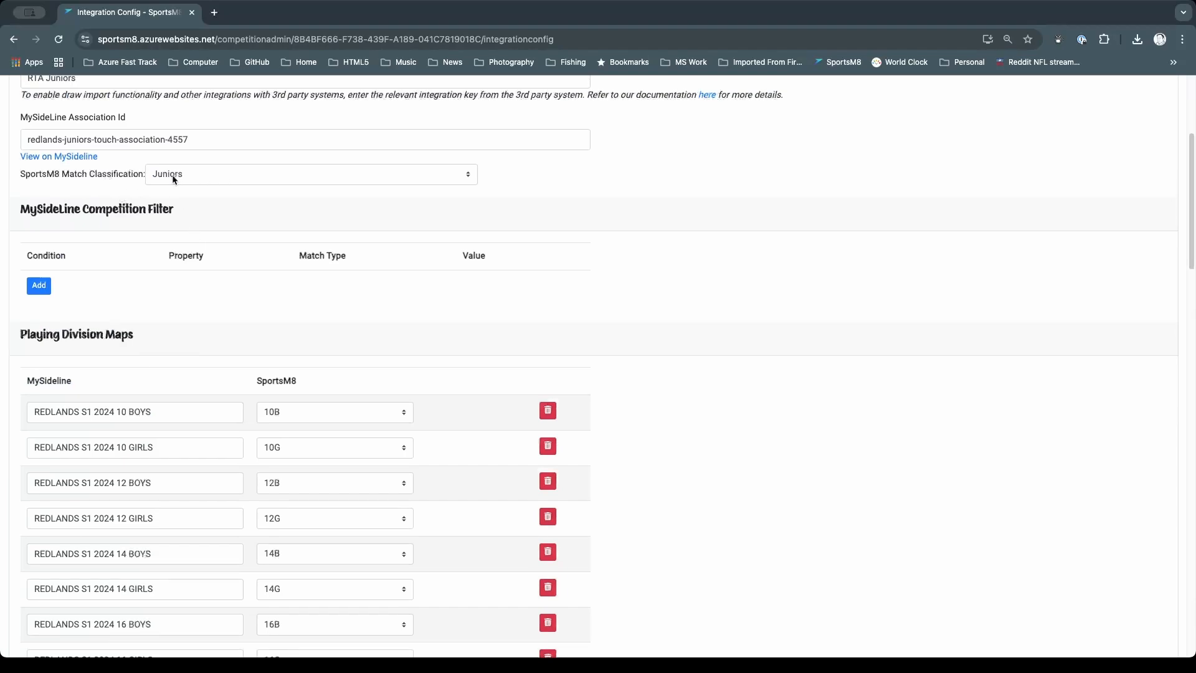
pyautogui.click(130, 177)
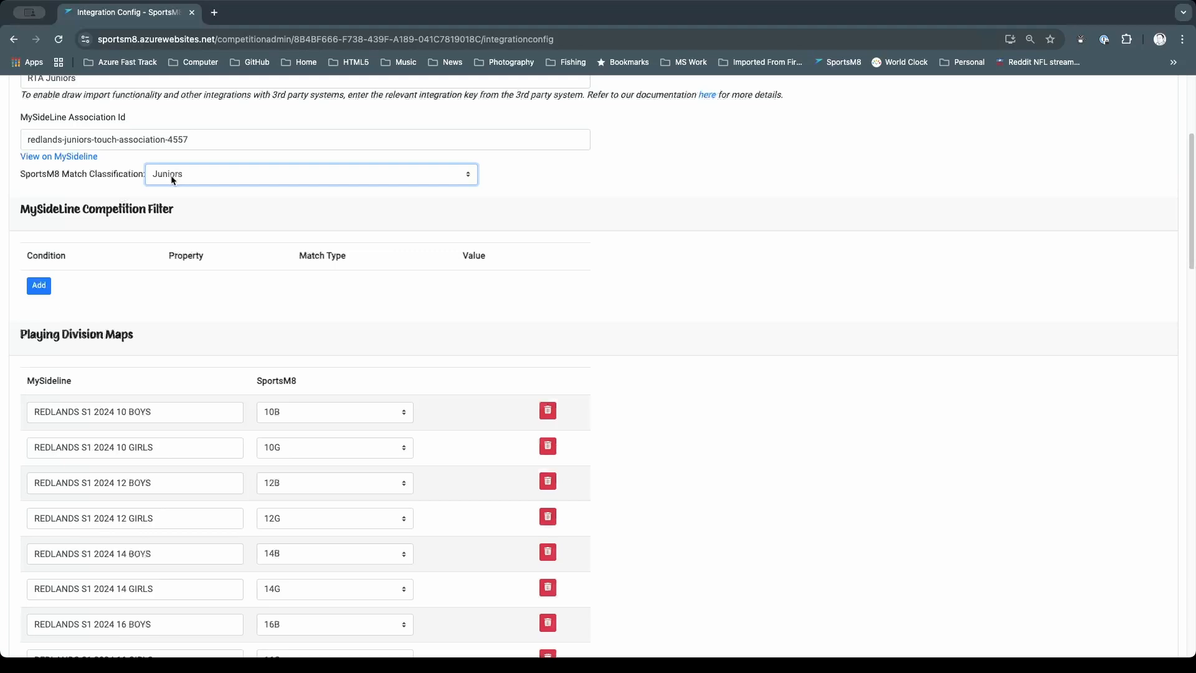
pyautogui.scroll(-5, 240, 259)
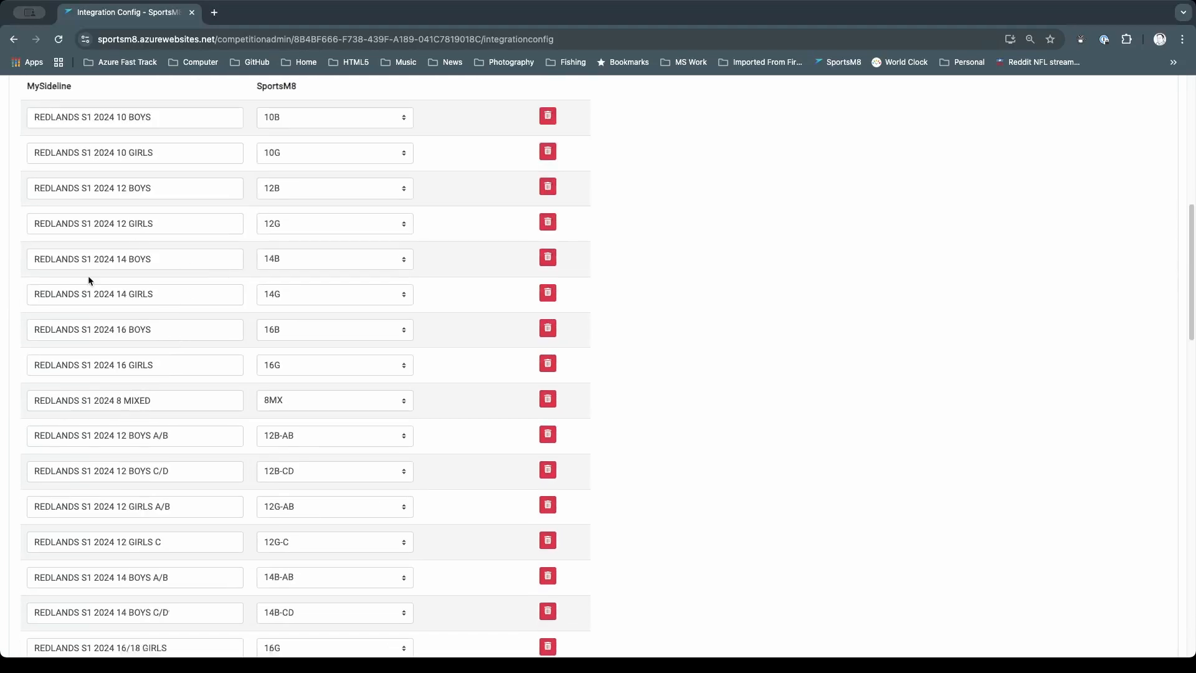
pyautogui.scroll(3, 109, 218)
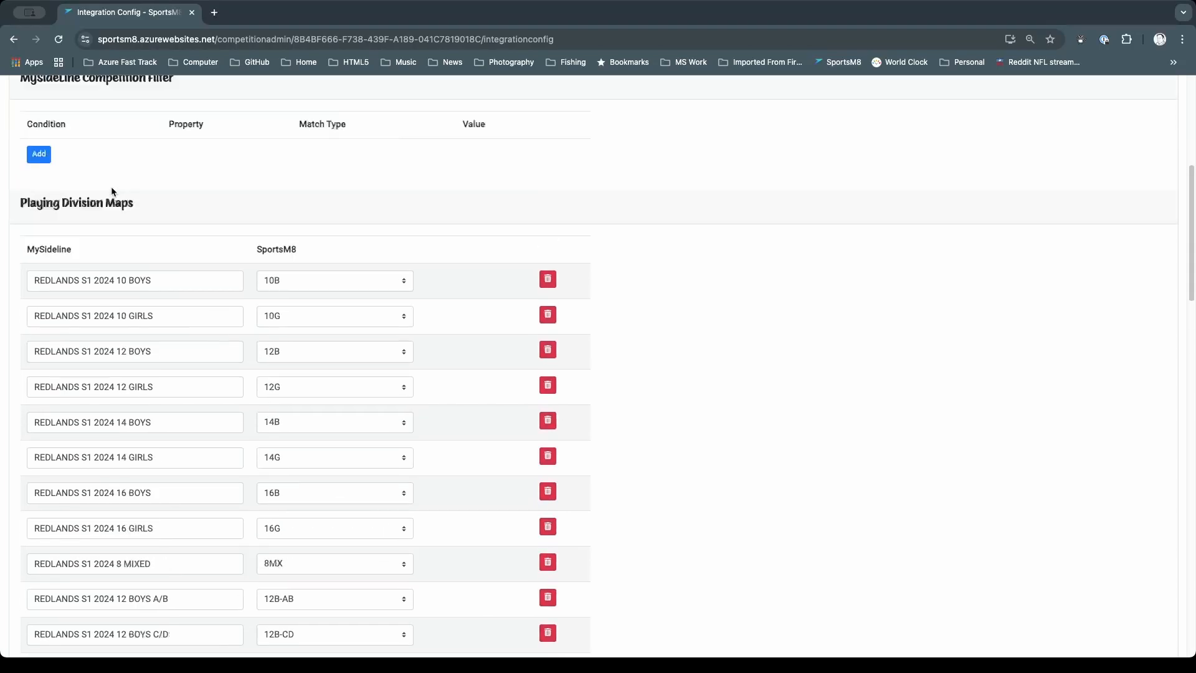
pyautogui.scroll(1, 114, 190)
pyautogui.moveTo(134, 266); pyautogui.dragTo(33, 269)
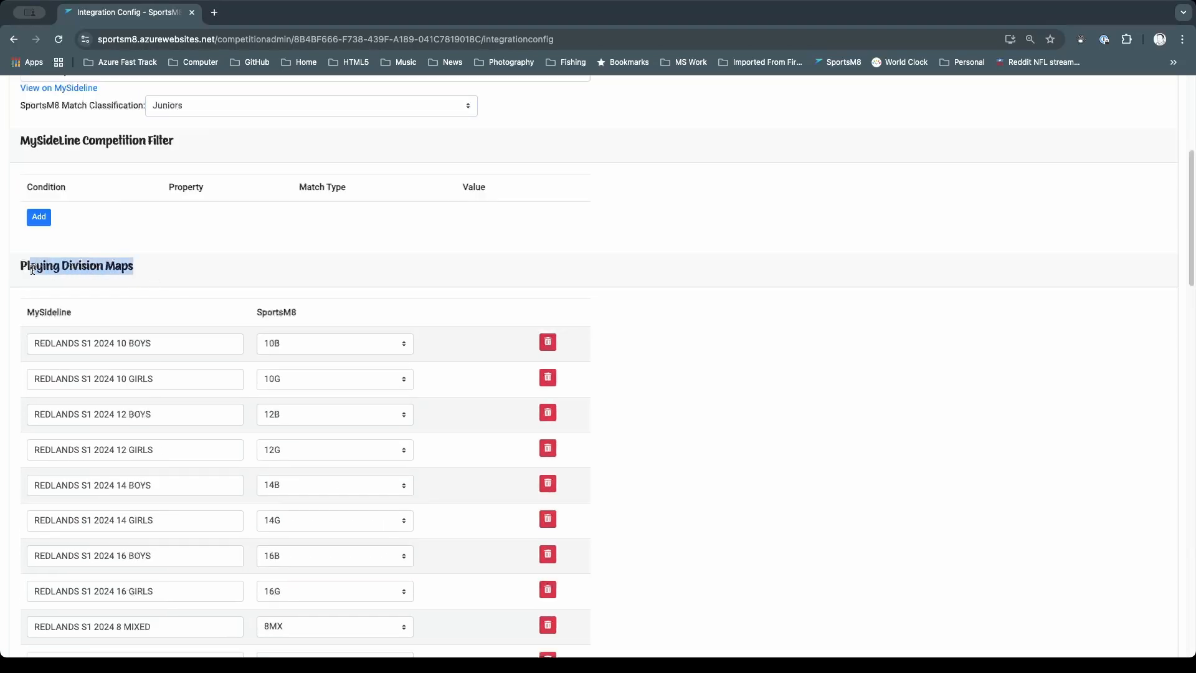
pyautogui.click(175, 314)
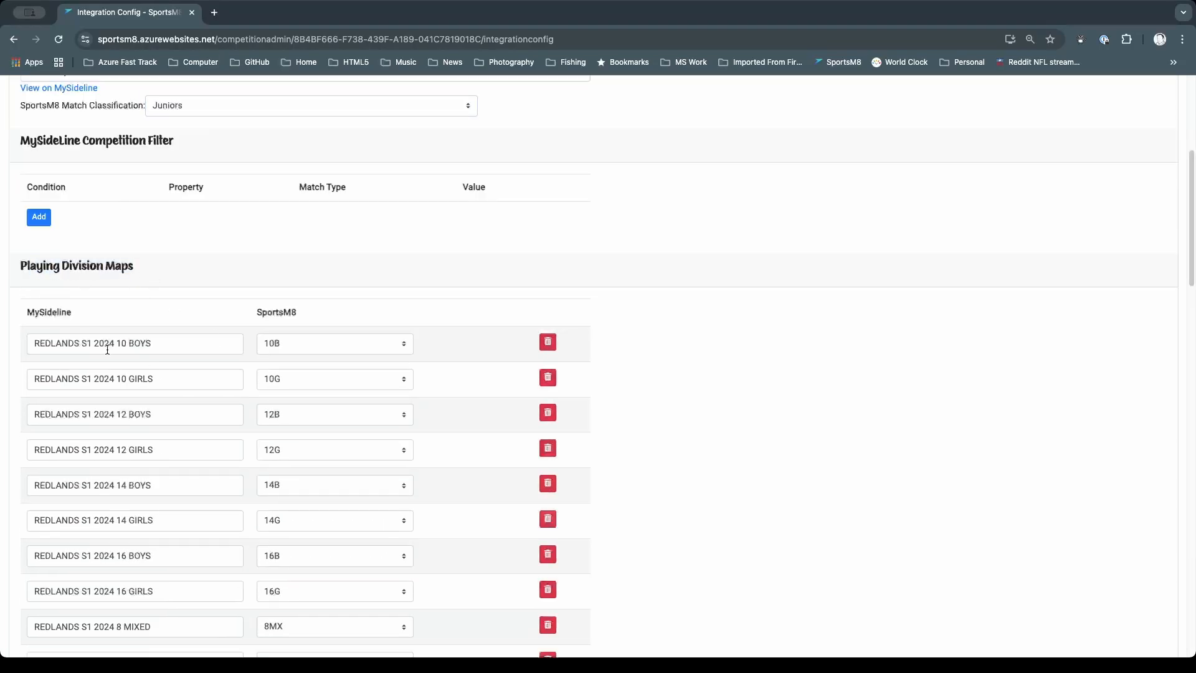
pyautogui.scroll(-3, 112, 371)
pyautogui.scroll(-20, 112, 377)
pyautogui.scroll(20, 109, 373)
pyautogui.scroll(-18, 109, 370)
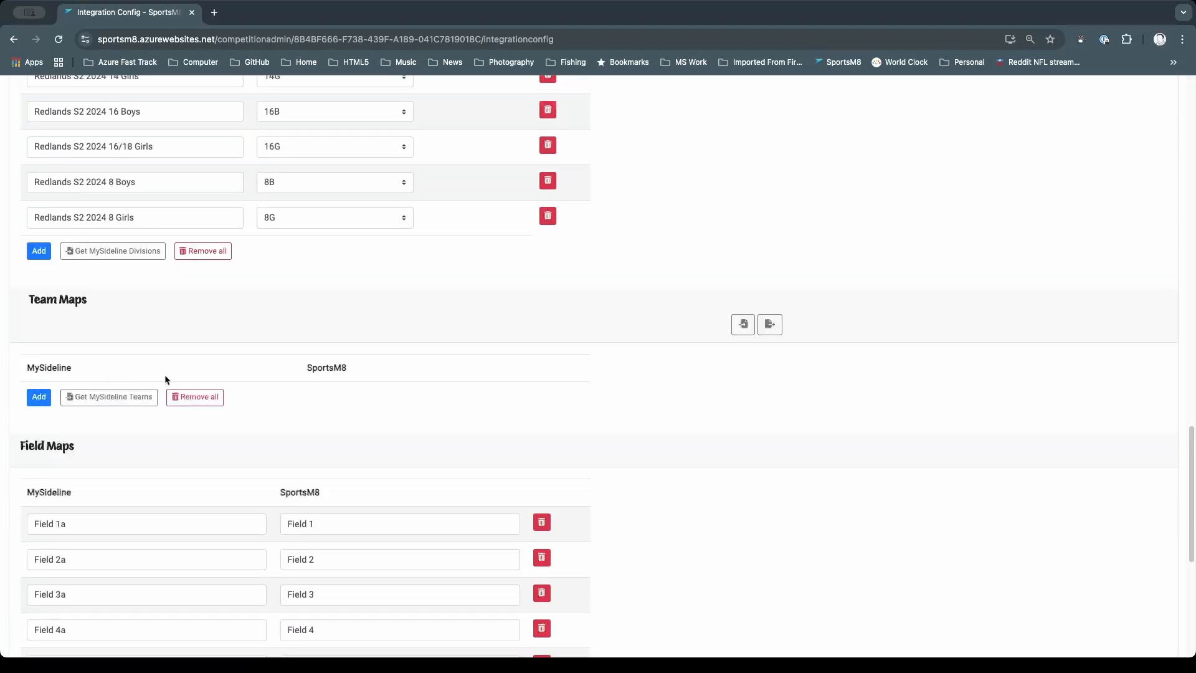
# - Remove all playing division maps from the RTA Juniors configuration and save the integration config
pyautogui.click(206, 252)
pyautogui.scroll(3, 212, 265)
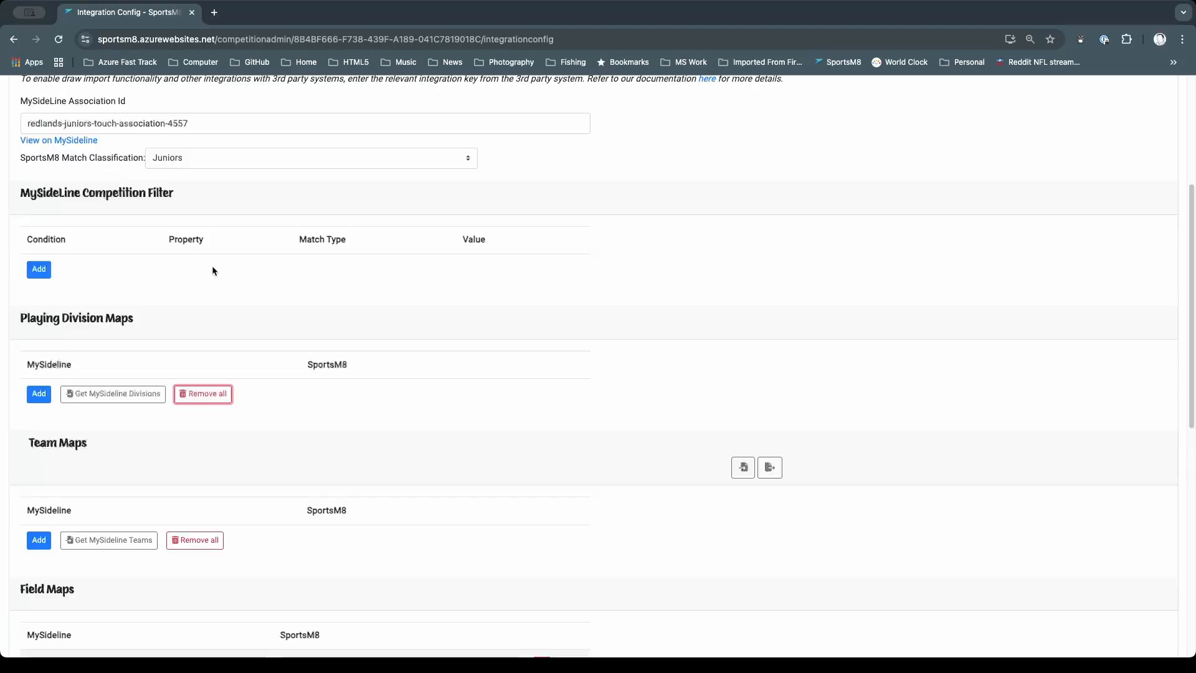
pyautogui.scroll(-9, 168, 340)
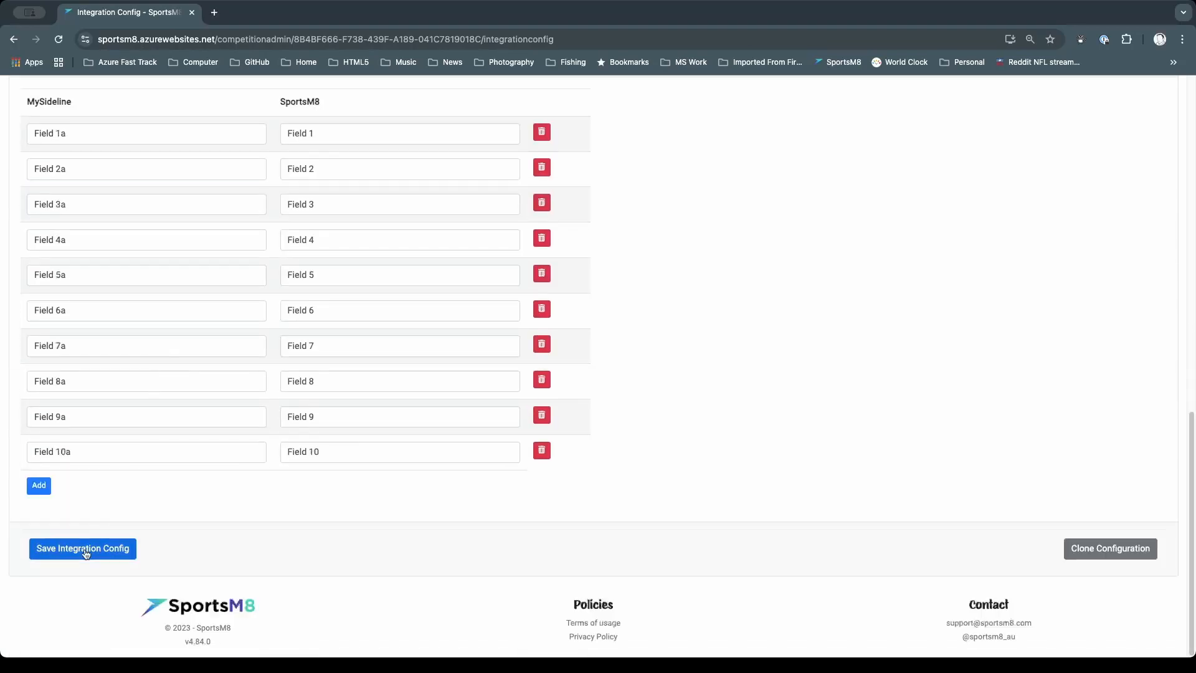
pyautogui.click(87, 553)
# - Retrieve the current MySideline divisions into the Playing Division Maps
pyautogui.scroll(-7, 367, 355)
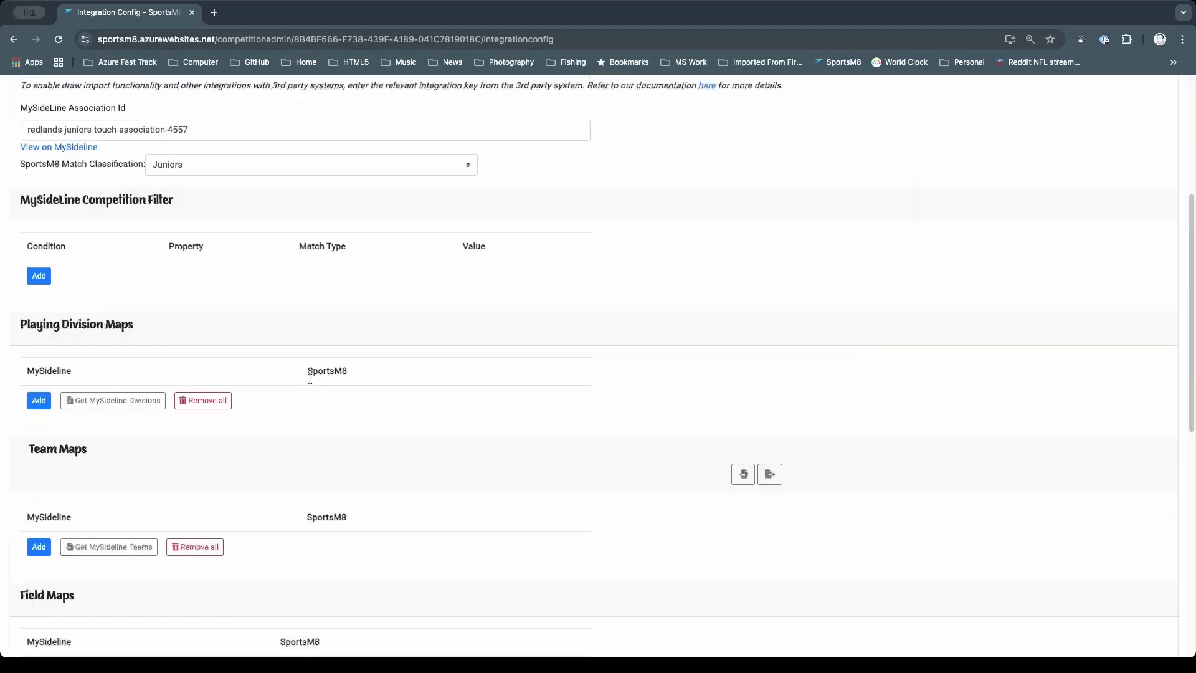
pyautogui.moveTo(134, 155); pyautogui.dragTo(19, 155)
pyautogui.click(180, 162)
pyautogui.click(128, 232)
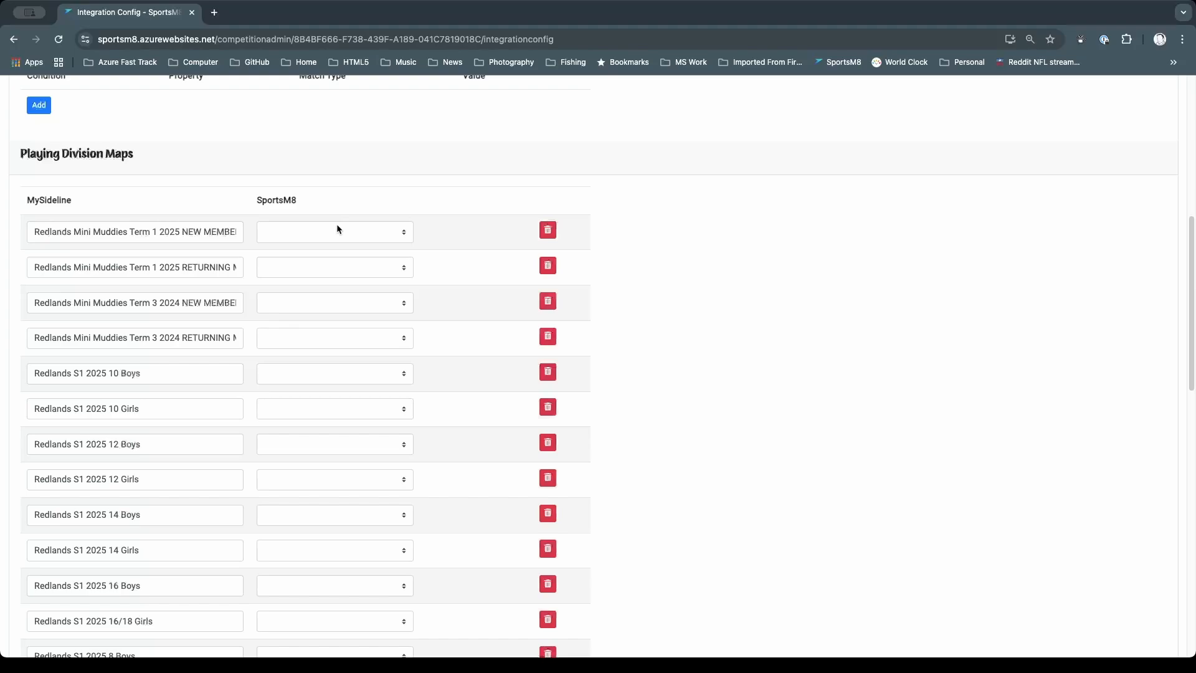
# - Delete the four Redlands Mini Muddies rows (Term 1 2025 and Term 3 2024) from the playing division maps
pyautogui.click(549, 231)
pyautogui.click(549, 230)
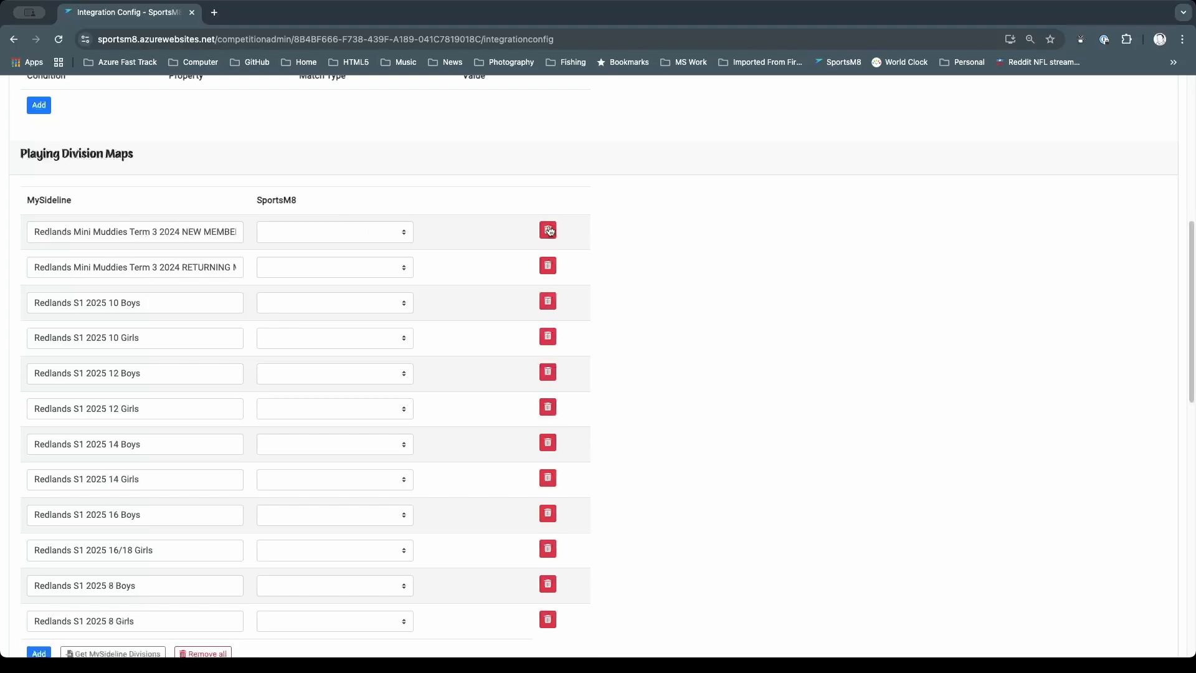
pyautogui.click(549, 230)
pyautogui.click(549, 231)
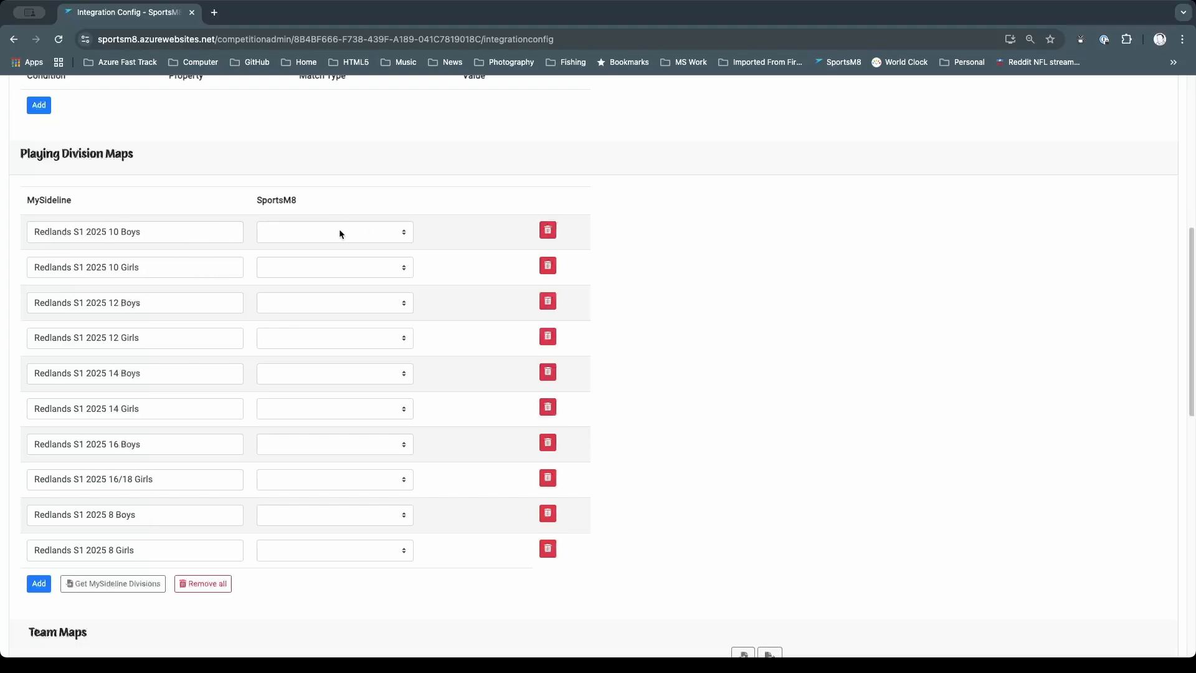
# - Map Redlands S1 2025 10 Boys, 10 Girls, 12 Boys and 12 Girls to division codes 10B, 10G, 12B and 12G
pyautogui.click(340, 234)
pyautogui.click(292, 246)
pyautogui.click(300, 271)
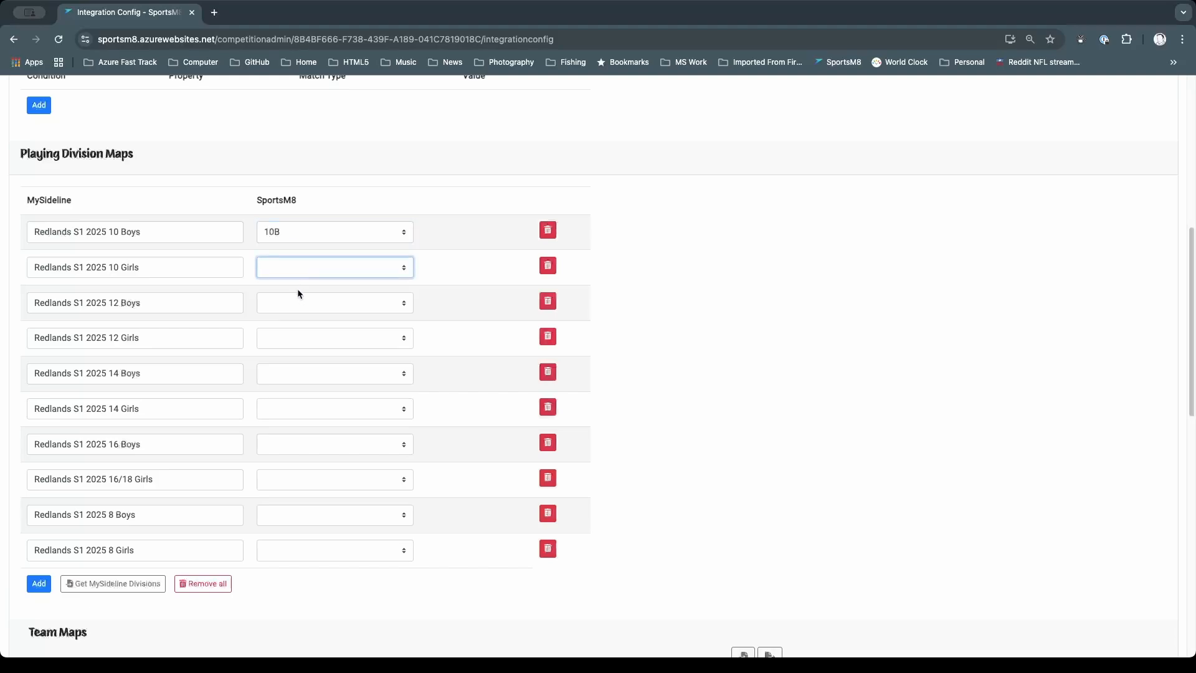
pyautogui.click(298, 284)
pyautogui.click(296, 299)
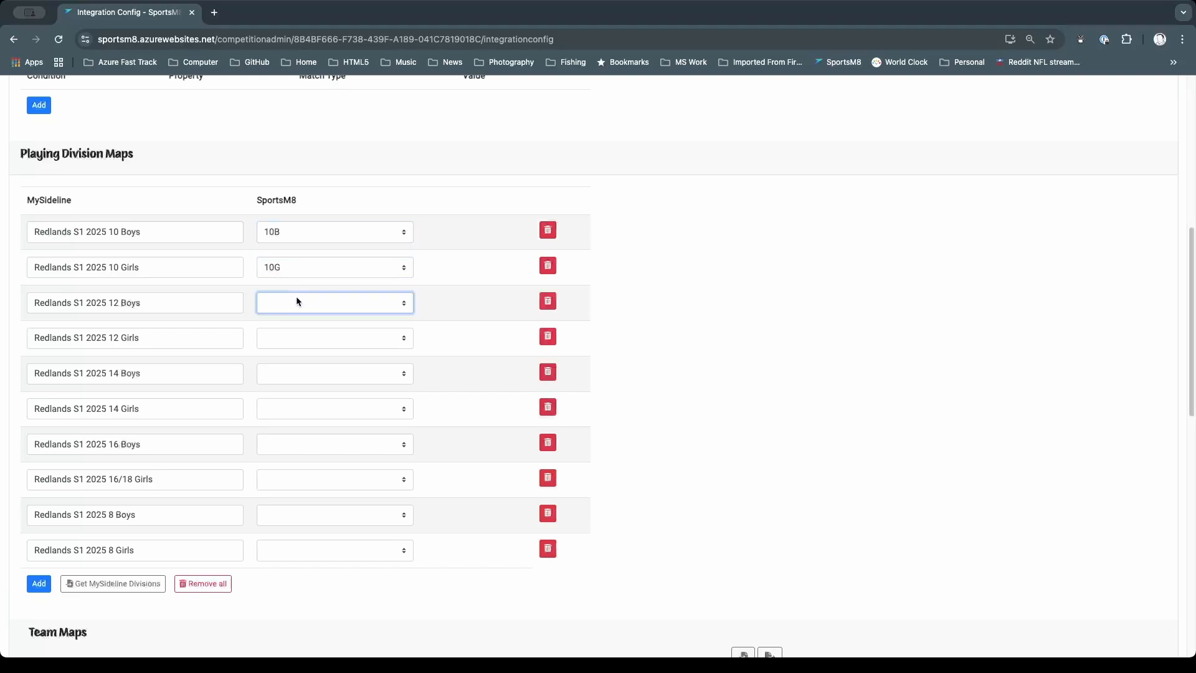
pyautogui.click(294, 346)
pyautogui.click(297, 339)
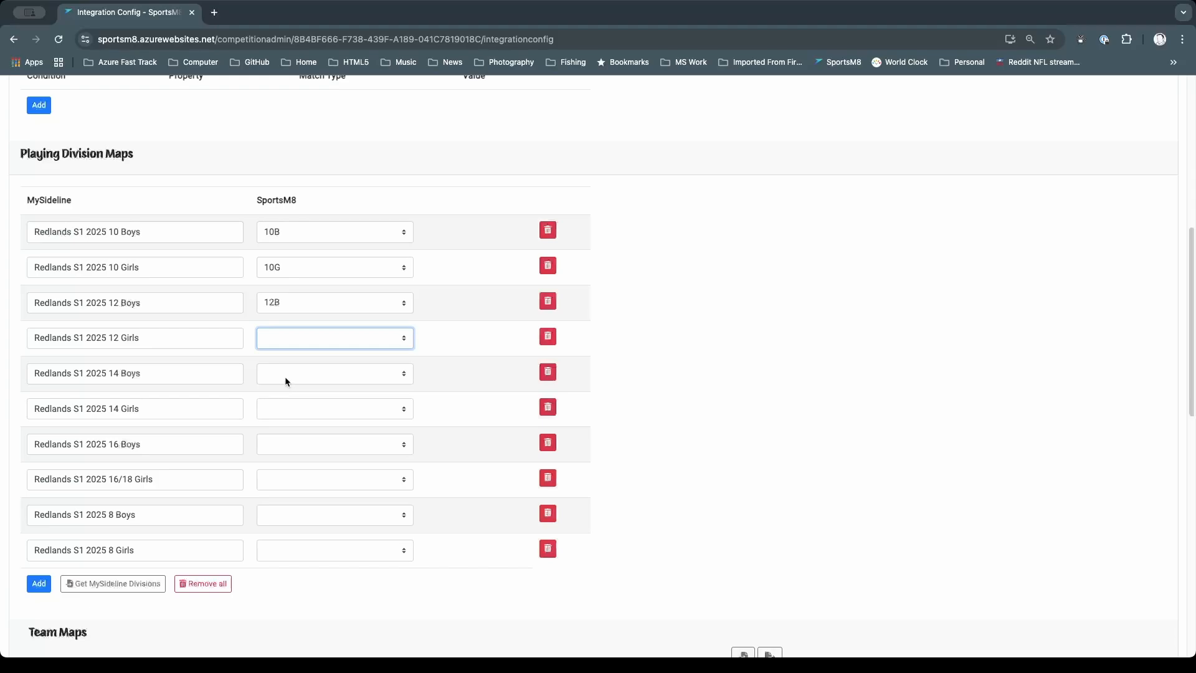
pyautogui.click(282, 421)
# - Map Redlands S1 2025 14 Boys to 14B, 14 Girls to 14G and 16 Boys to 16B
pyautogui.click(291, 377)
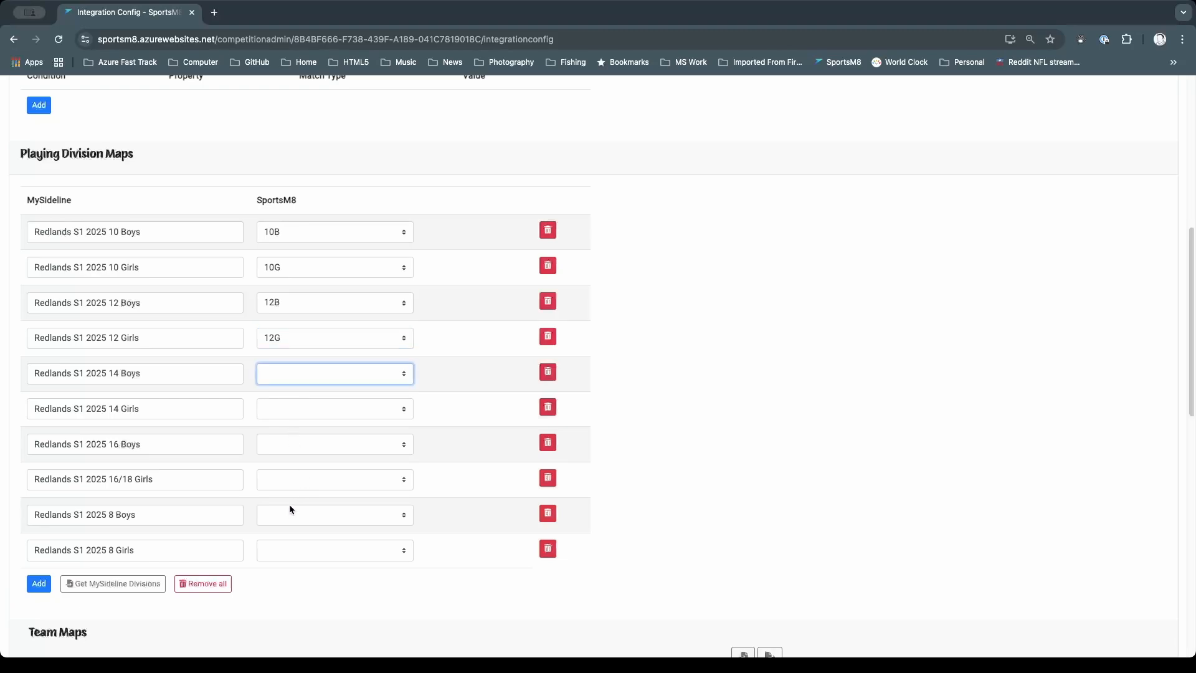
pyautogui.click(294, 468)
pyautogui.click(293, 412)
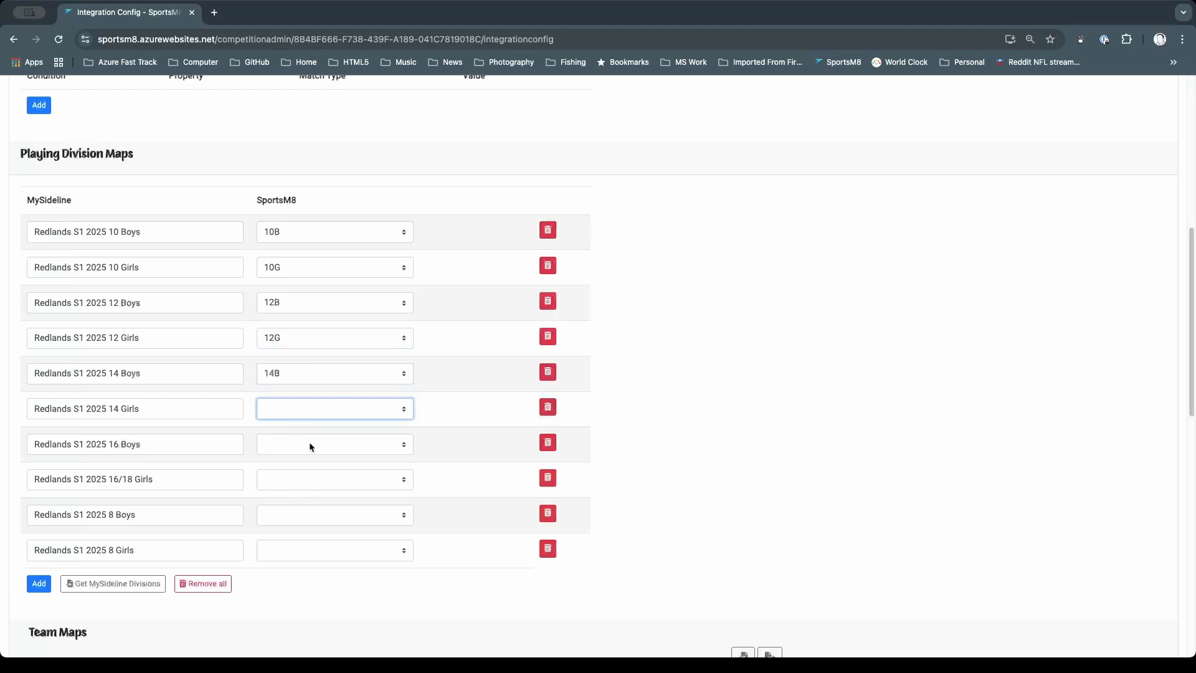
pyautogui.click(290, 576)
pyautogui.click(282, 444)
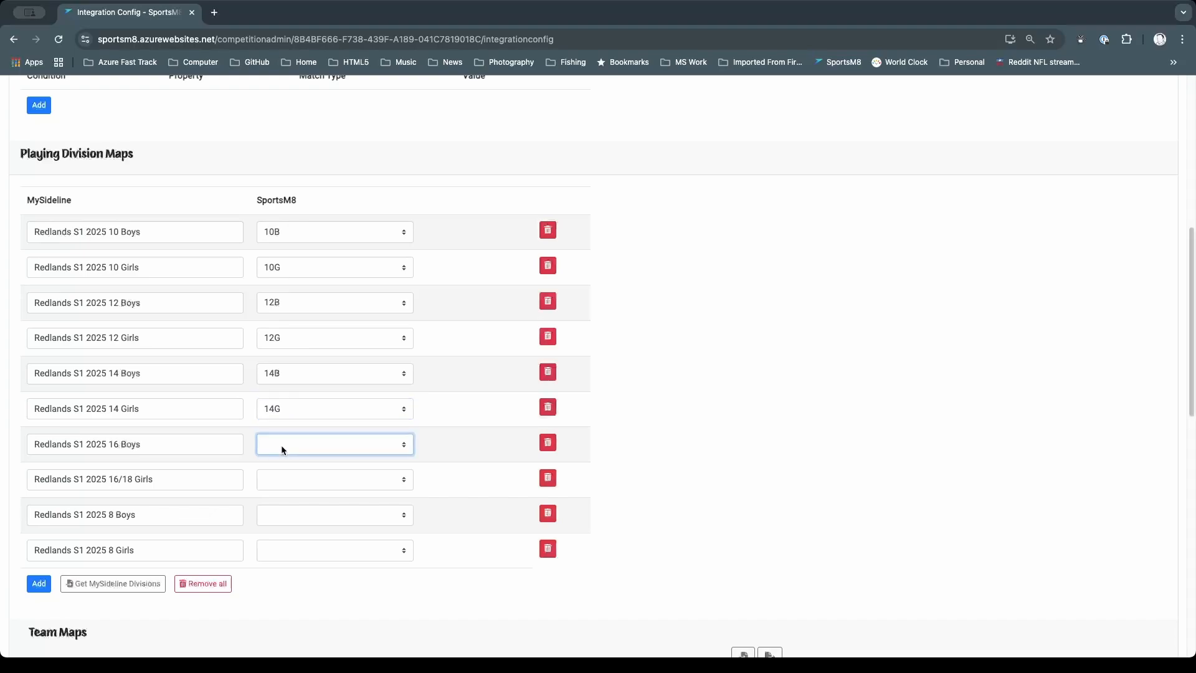
pyautogui.click(280, 330)
# - Map Redlands S1 2025 16/18 Girls to 16G, 8 Boys to 8B and 8 Girls to 8G, and save the integration config
pyautogui.click(280, 479)
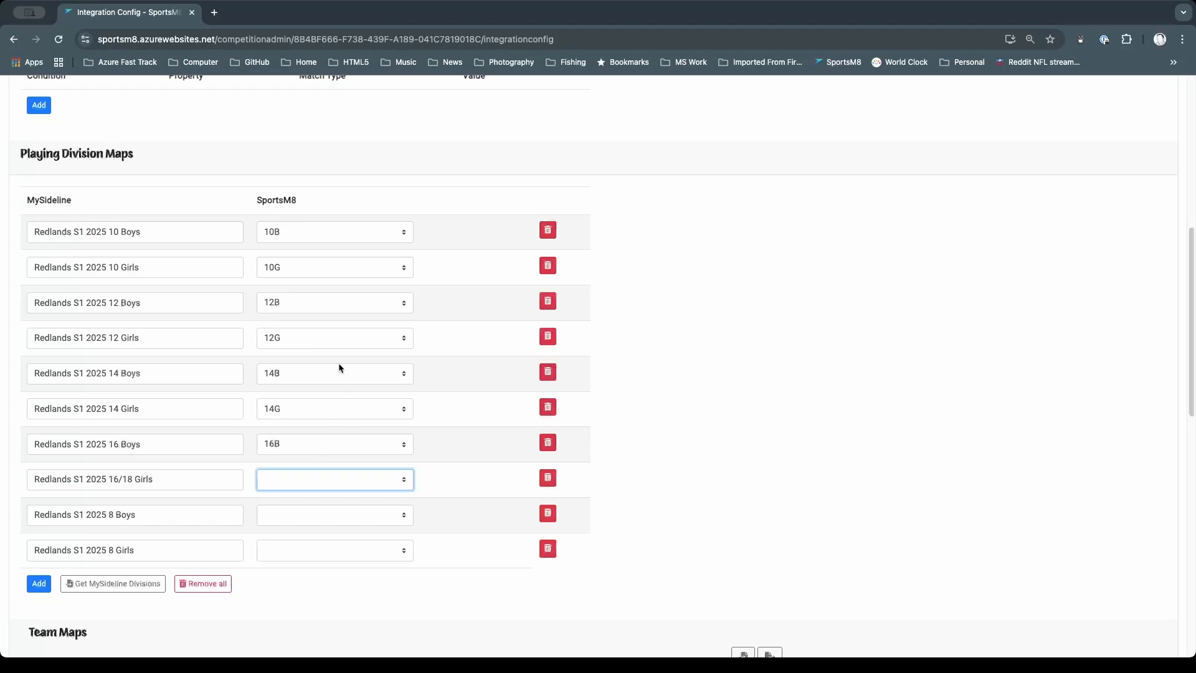
pyautogui.click(284, 299)
pyautogui.click(306, 514)
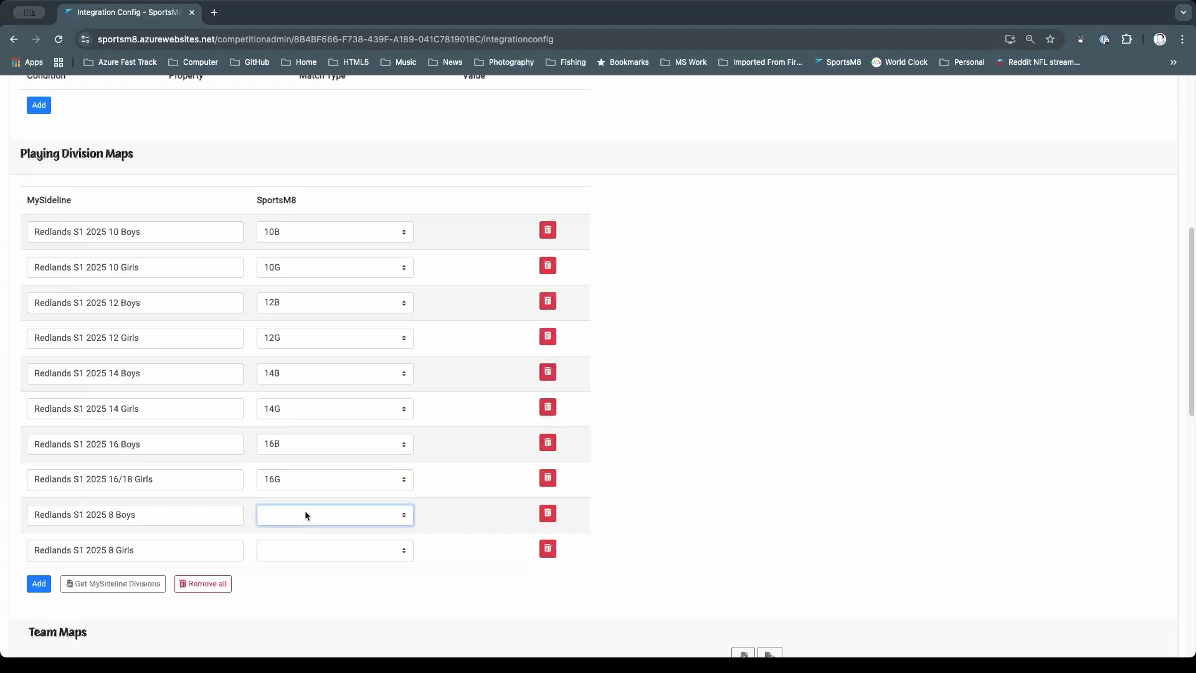
pyautogui.click(295, 318)
pyautogui.click(301, 547)
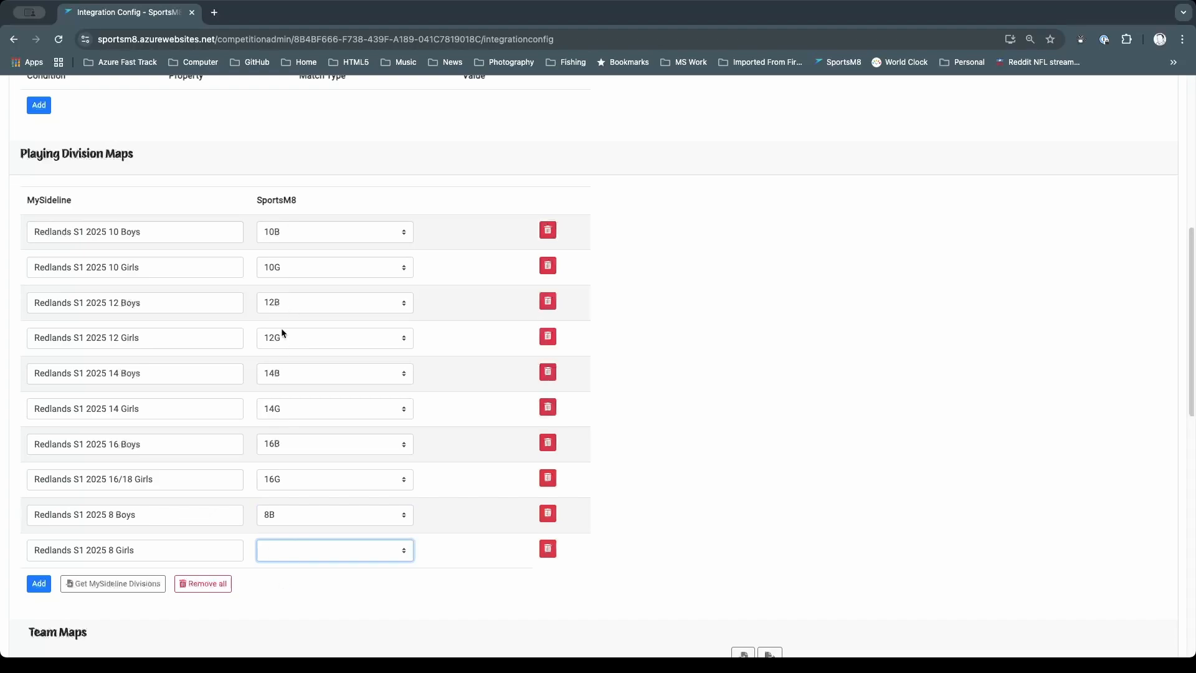
pyautogui.click(341, 379)
pyautogui.click(790, 465)
pyautogui.scroll(-3, 752, 566)
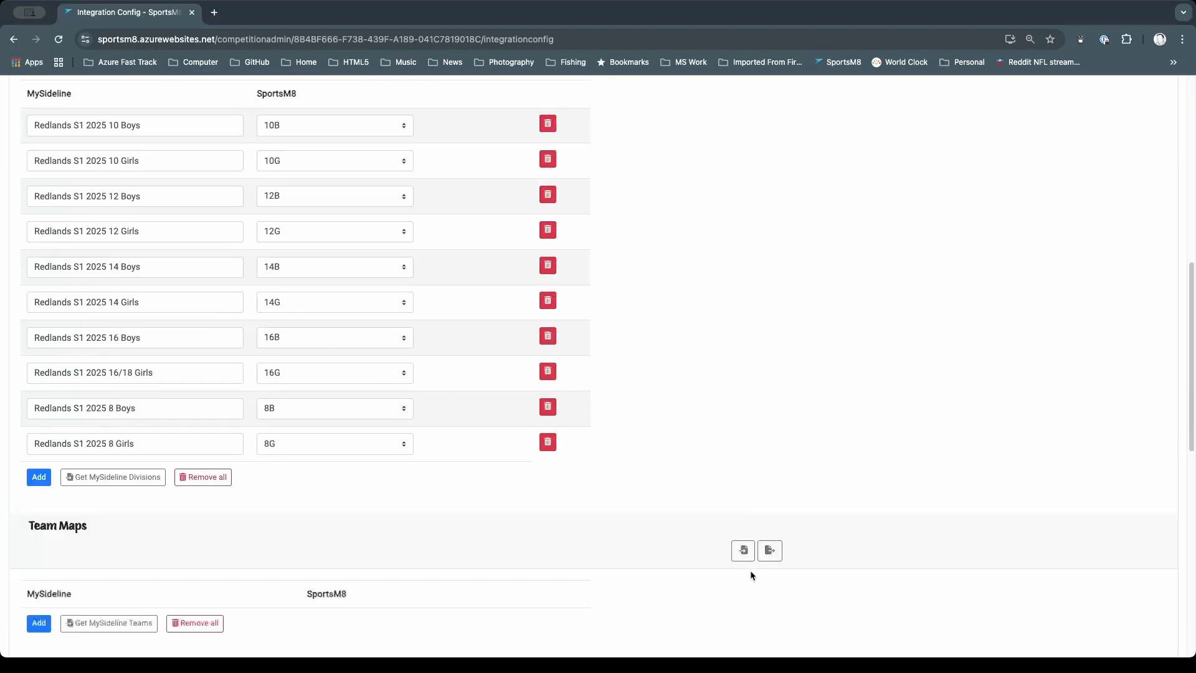
pyautogui.scroll(-10, 750, 570)
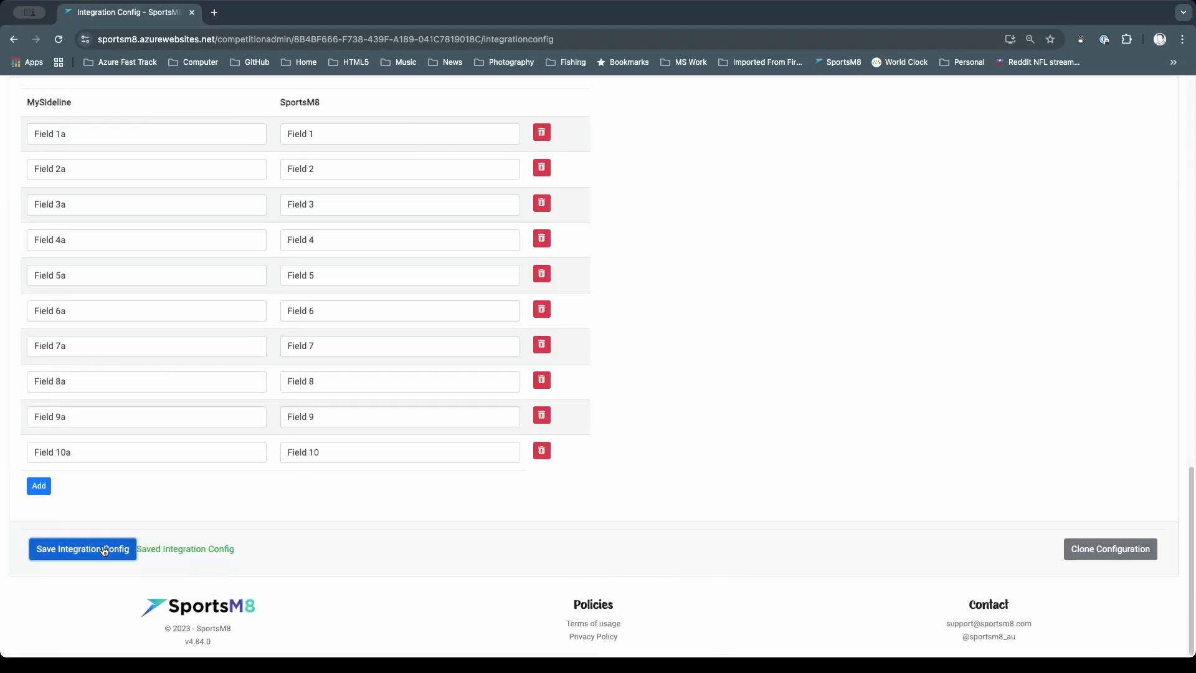
pyautogui.click(81, 549)
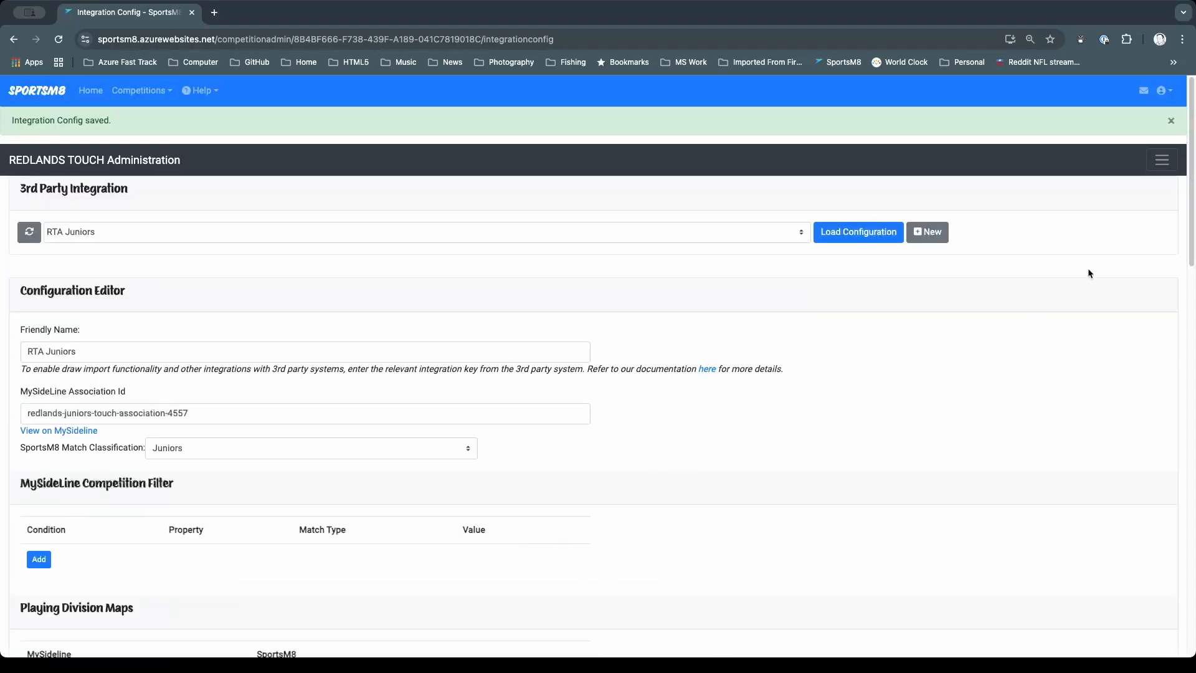
# - Open the competition configuration for editing and select the existing 16G code in the playing divisions list
pyautogui.click(1162, 160)
pyautogui.click(73, 285)
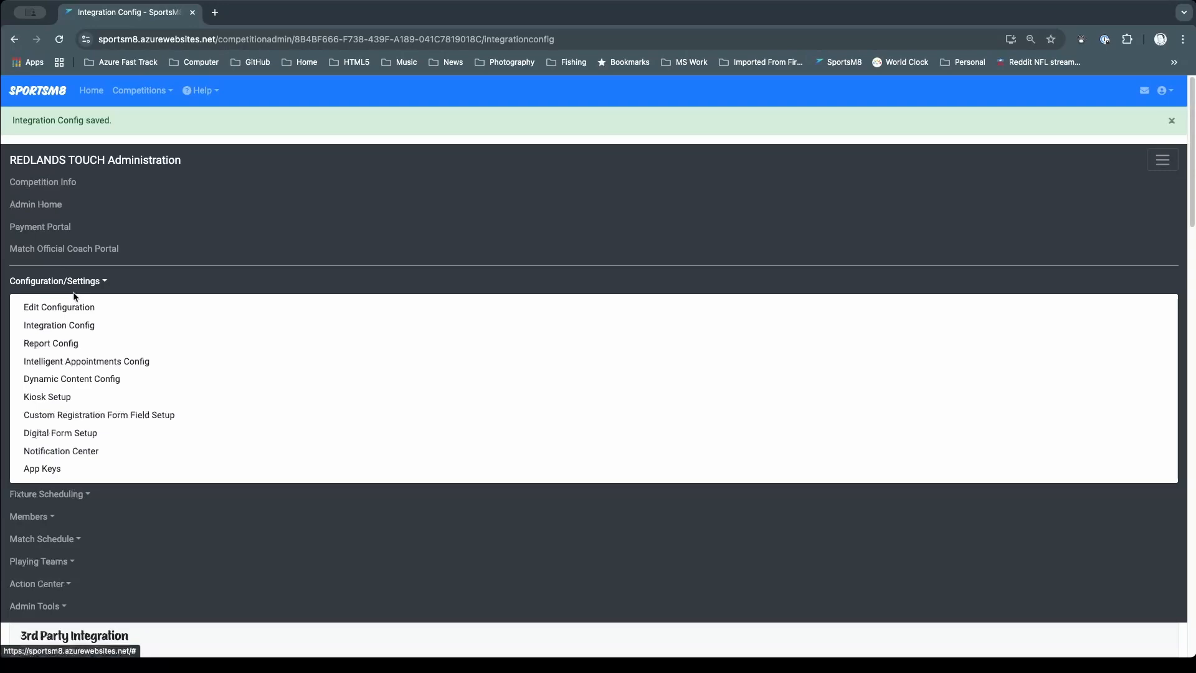
pyautogui.click(74, 307)
pyautogui.scroll(-10, 561, 361)
pyautogui.scroll(-20, 608, 379)
pyautogui.scroll(20, 533, 381)
pyautogui.scroll(5, 138, 275)
pyautogui.scroll(-2, 121, 249)
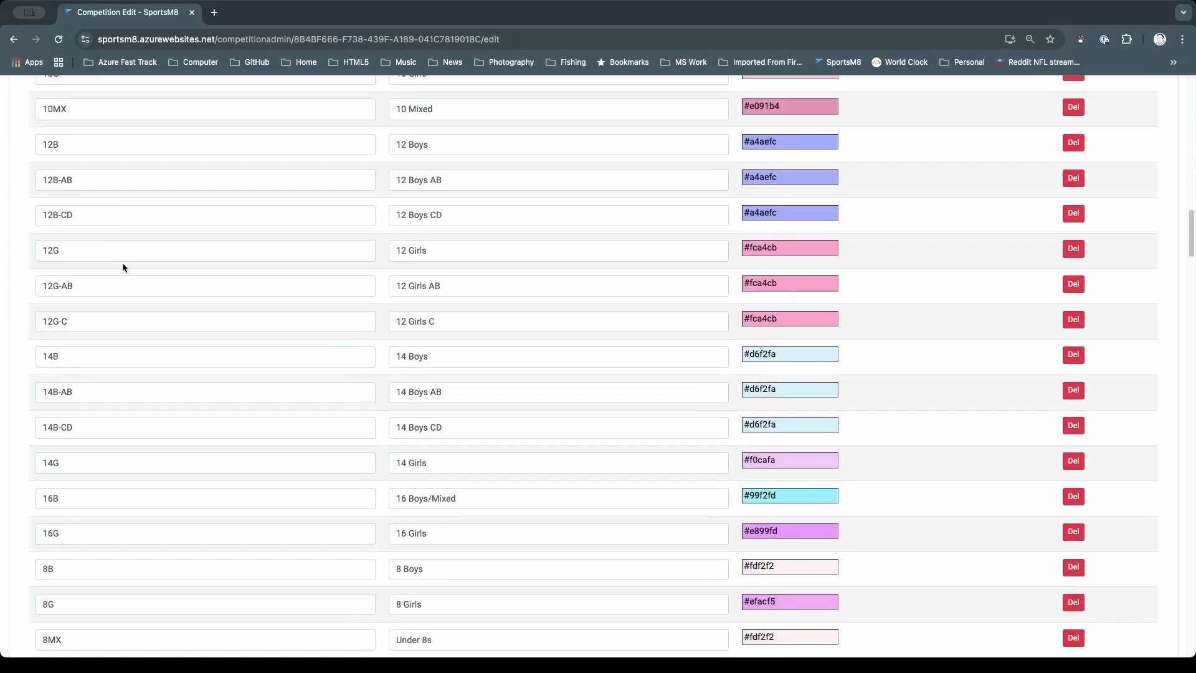
pyautogui.scroll(-3, 123, 260)
pyautogui.doubleClick(81, 447)
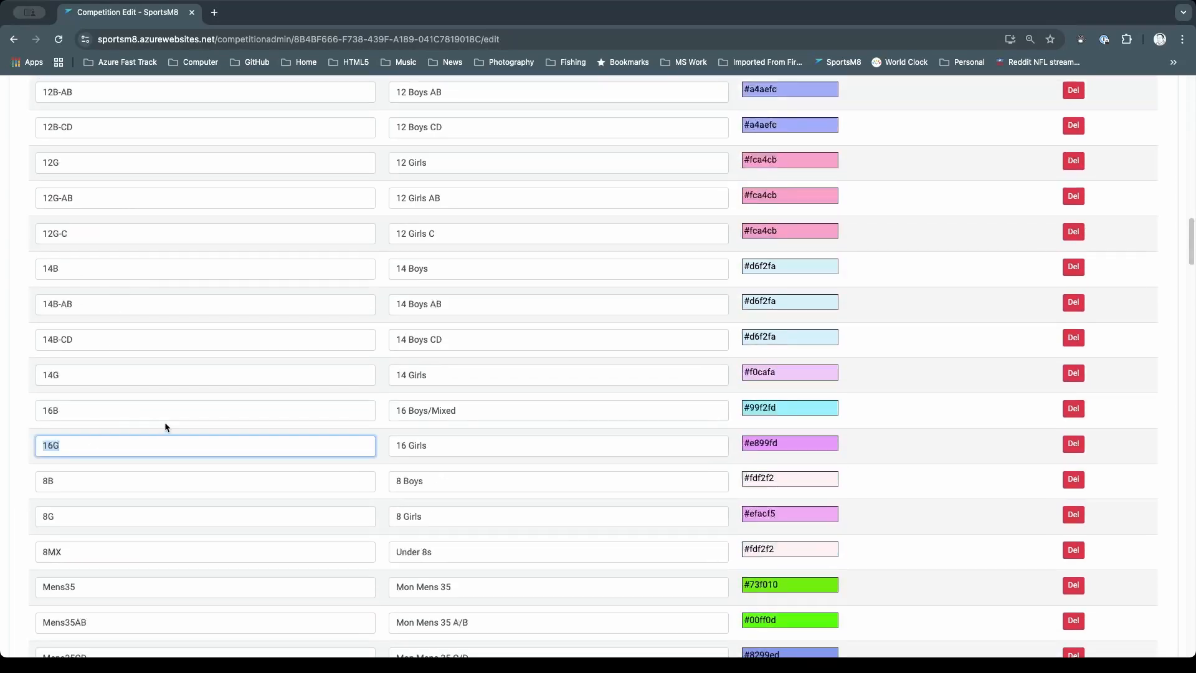
# - Add a new playing division with the code 16-18G and the name 16-18 Girls
pyautogui.scroll(-20, 324, 435)
pyautogui.scroll(15, 291, 421)
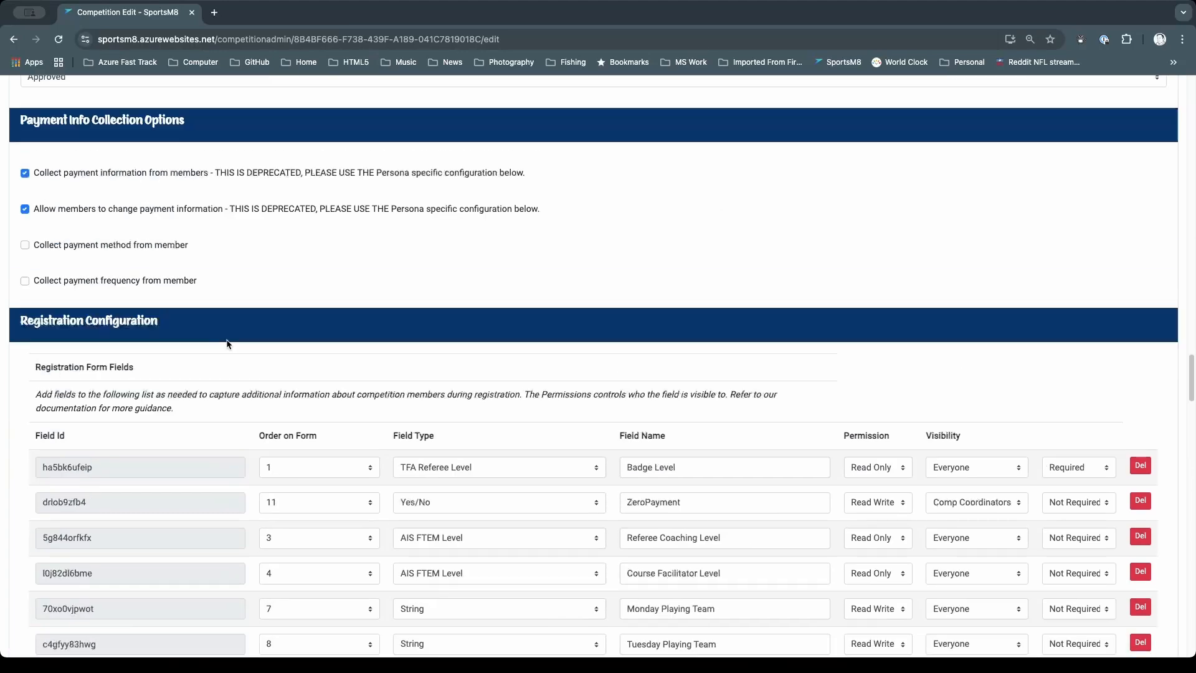
pyautogui.scroll(8, 199, 341)
pyautogui.click(47, 366)
pyautogui.click(94, 373)
pyautogui.write('16G')
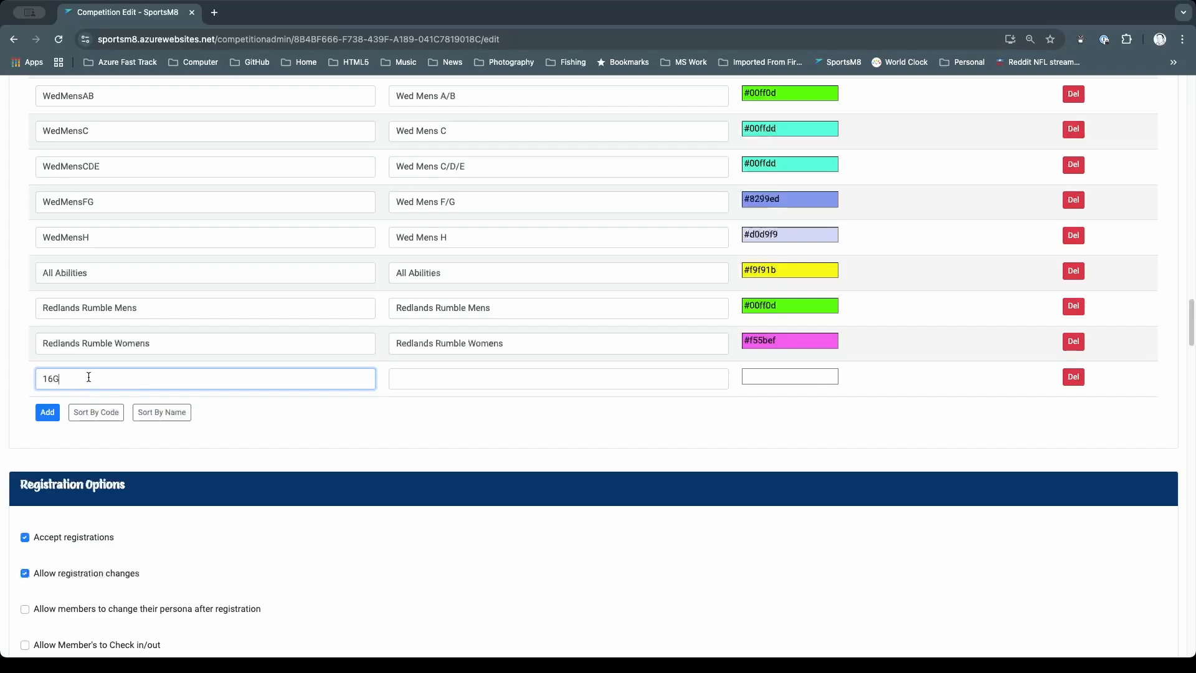
pyautogui.write('-18')
pyautogui.click(459, 378)
pyautogui.write('16G')
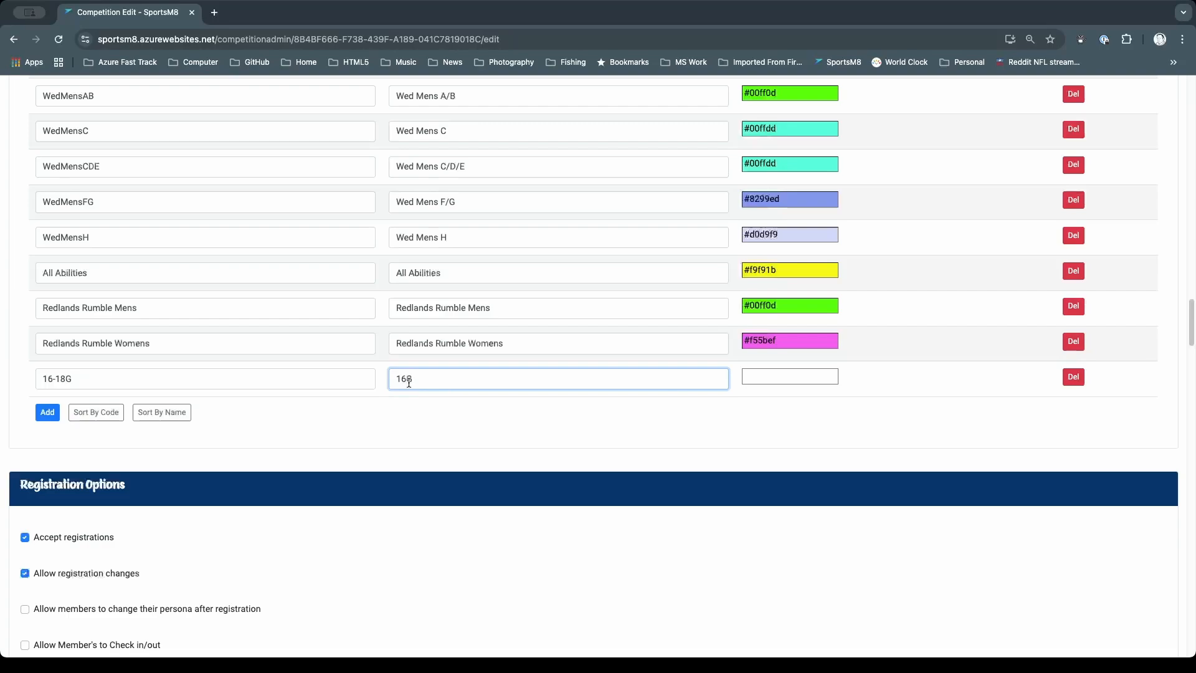
pyautogui.press('BackSpace')
pyautogui.write('-18 Girls')
# - Copy the 16 Girls division colour #e899fd and apply it to the 16-18 Girls division
pyautogui.scroll(15, 399, 358)
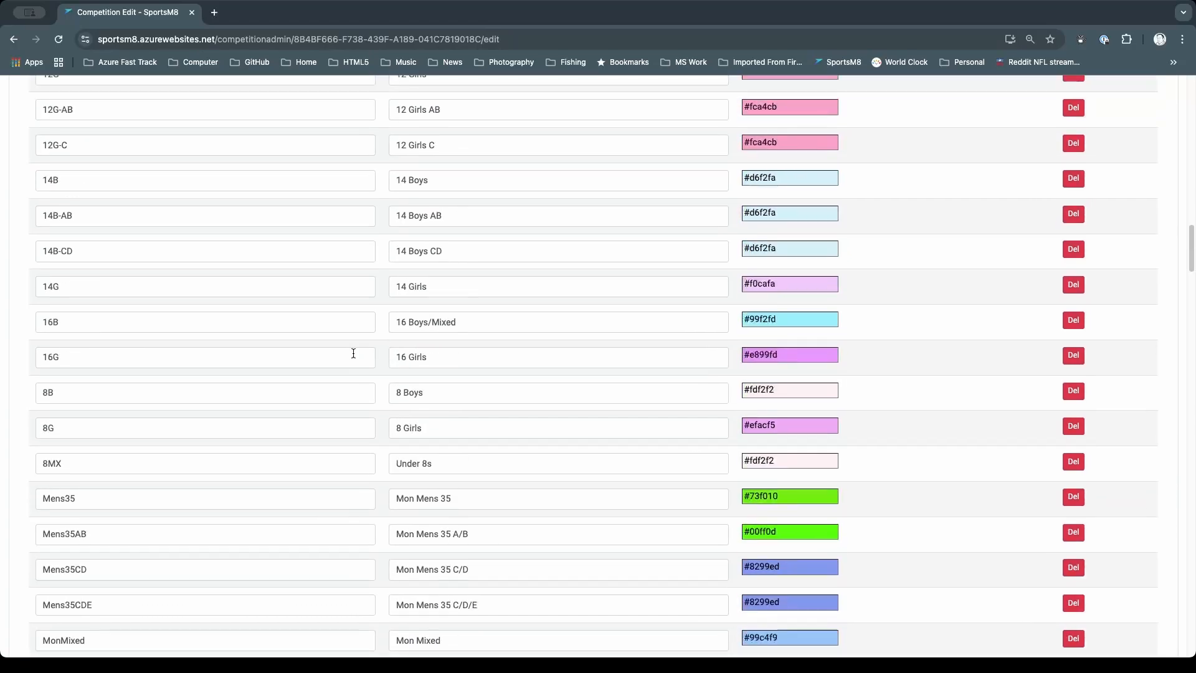
pyautogui.click(811, 354)
pyautogui.press('super+c')
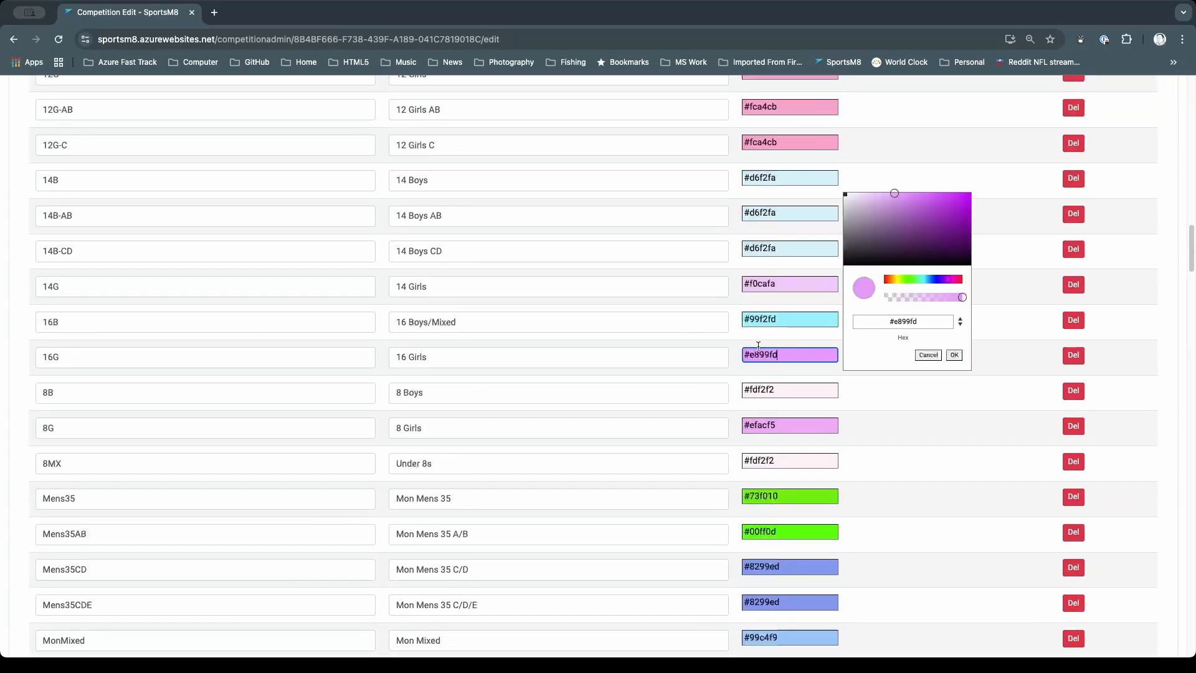
pyautogui.scroll(-5, 777, 382)
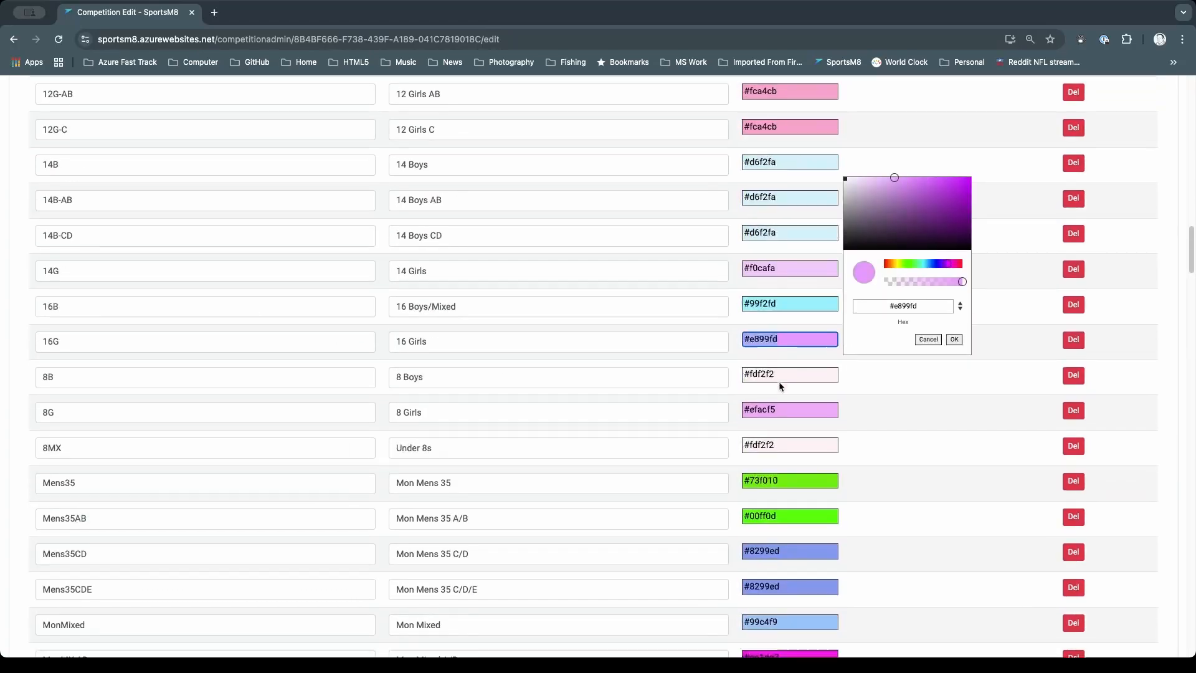
pyautogui.scroll(-7, 776, 382)
pyautogui.click(787, 538)
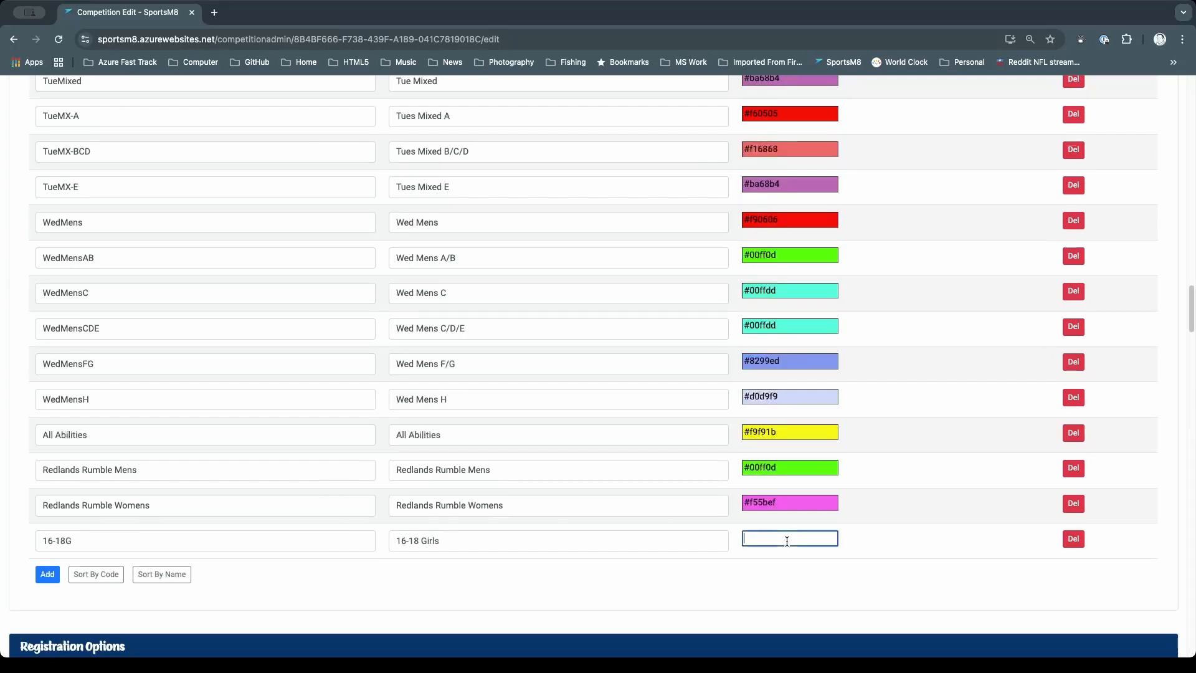
pyautogui.press('super+v')
# - Save the edited competition configuration
pyautogui.scroll(-10, 340, 536)
pyautogui.click(36, 551)
pyautogui.scroll(15, 723, 359)
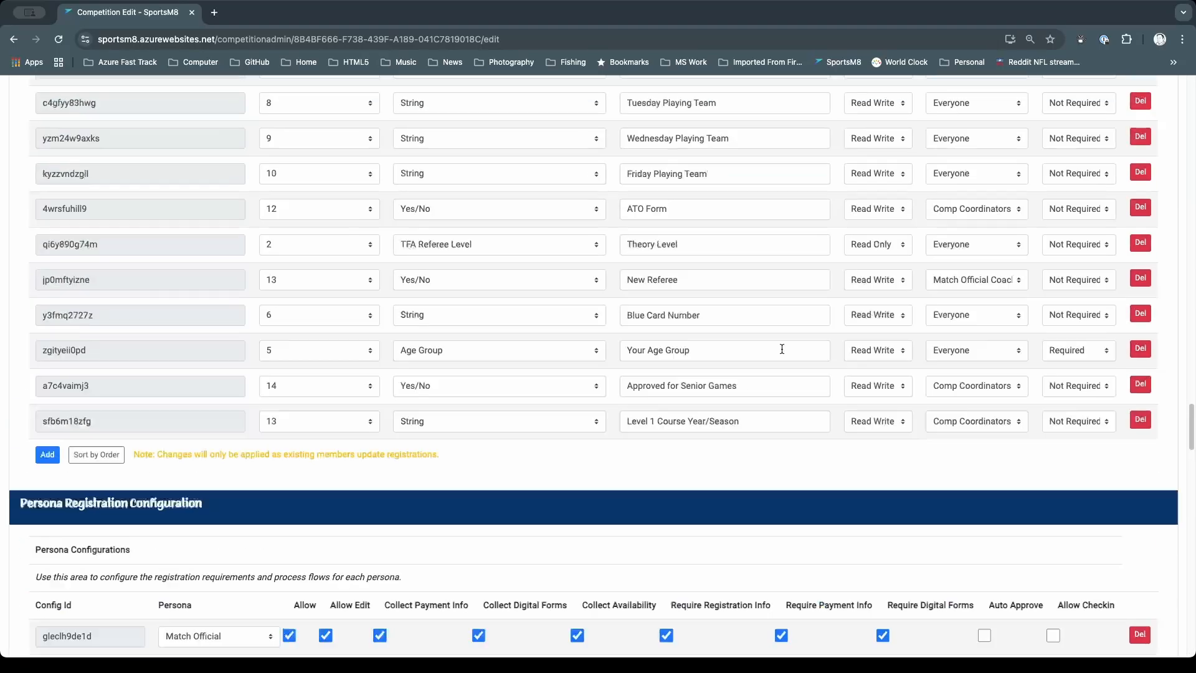
pyautogui.scroll(15, 1192, 104)
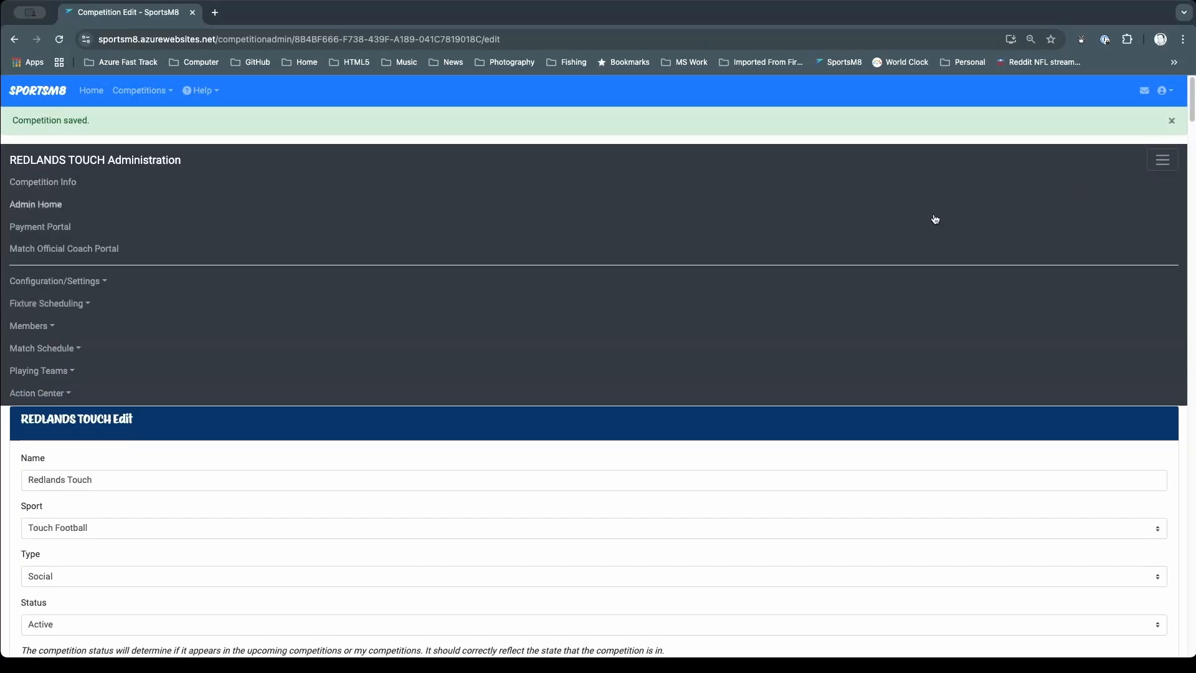
# - Return to the Integration Config and open the RTA Juniors configuration
pyautogui.click(93, 281)
pyautogui.click(62, 323)
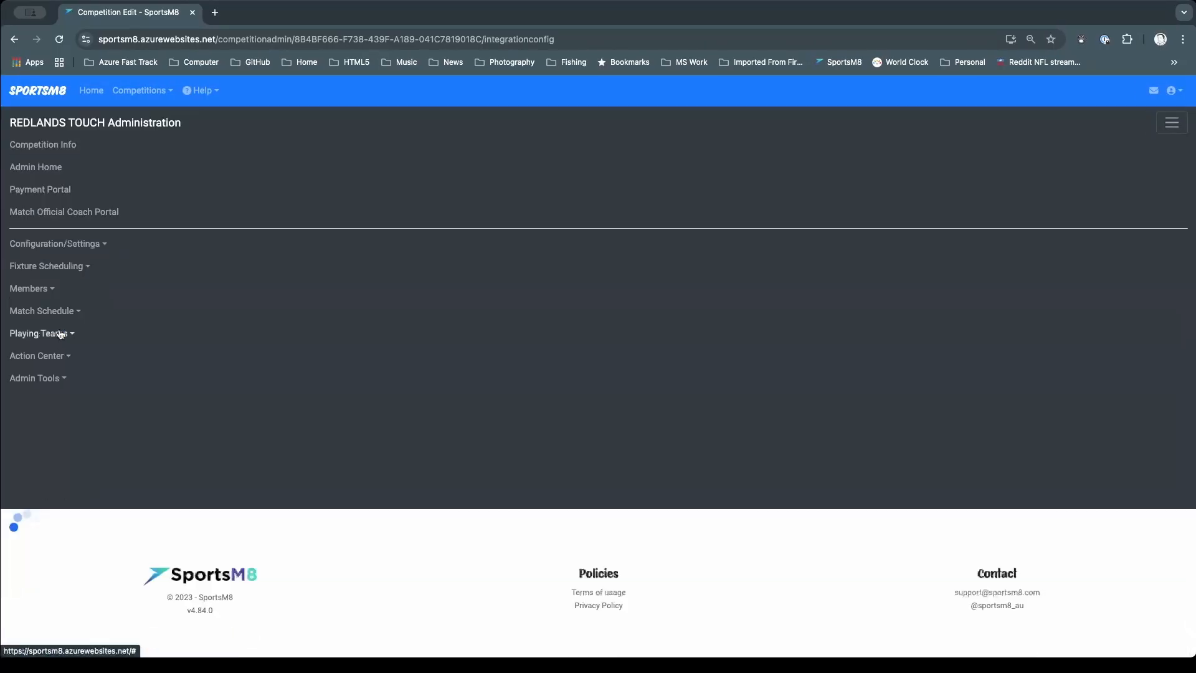
pyautogui.click(199, 197)
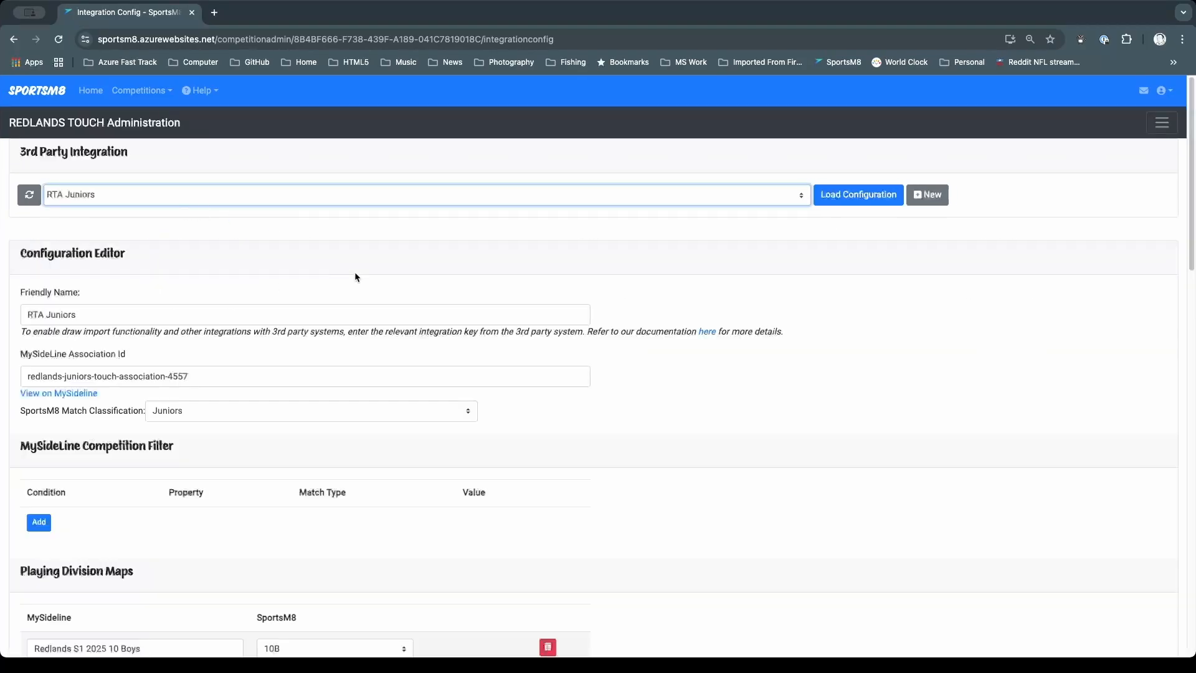
# - Remap Redlands S1 2025 16/18 Girls to 16-18G, save the integration config and dismiss the notification
pyautogui.scroll(-10, 380, 357)
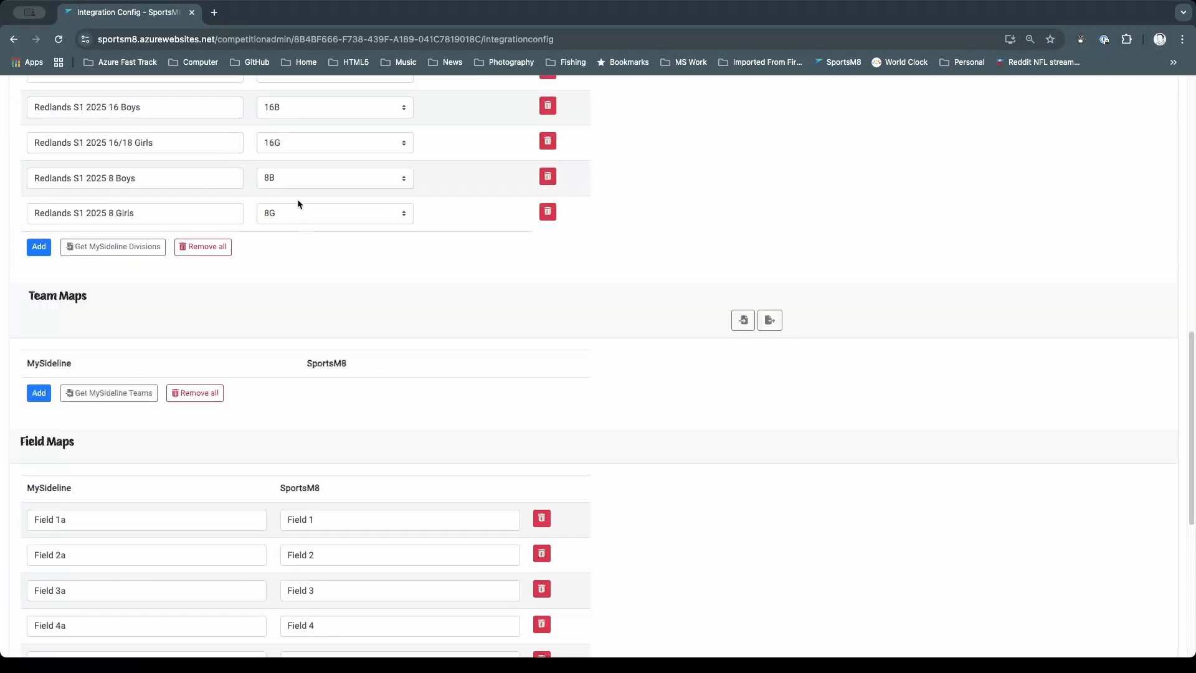
pyautogui.scroll(3, 279, 246)
pyautogui.click(285, 257)
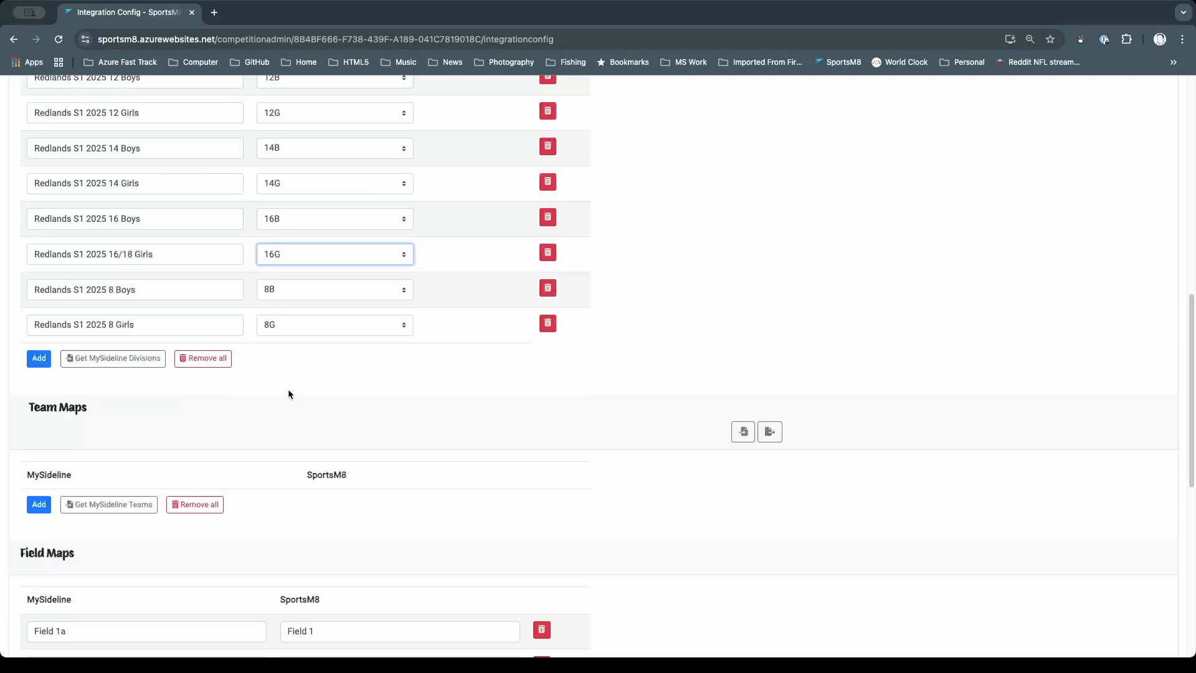
pyautogui.click(284, 614)
pyautogui.scroll(-1, 335, 303)
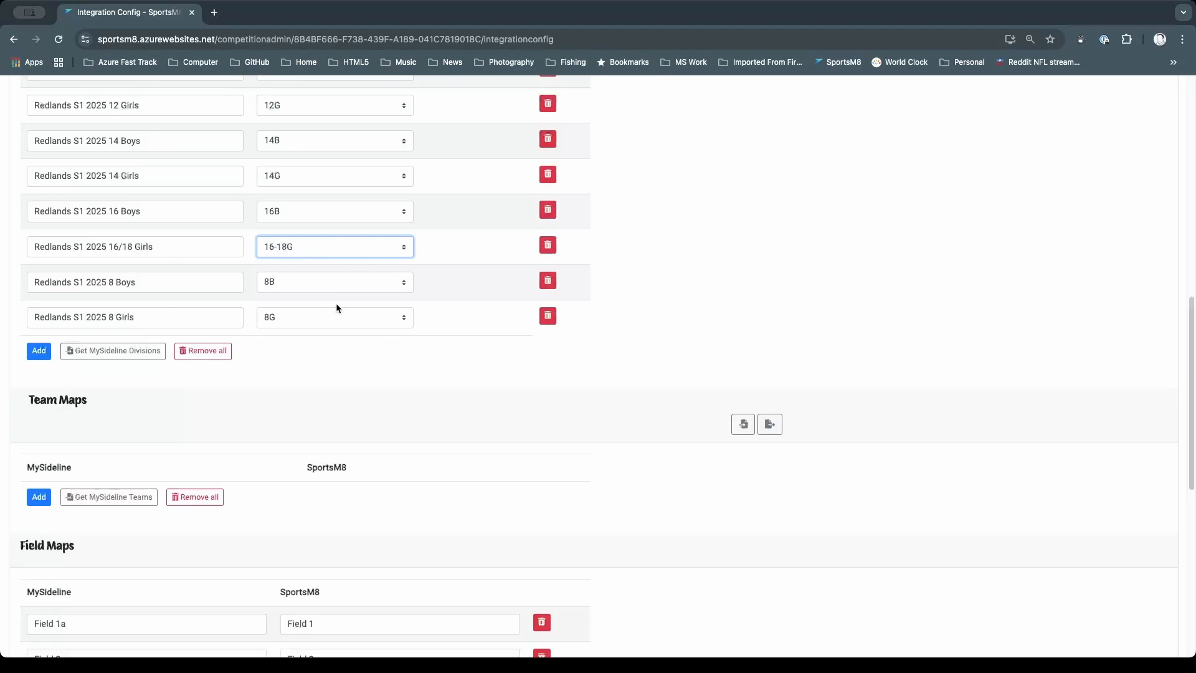
pyautogui.scroll(10, 338, 305)
pyautogui.scroll(-15, 331, 372)
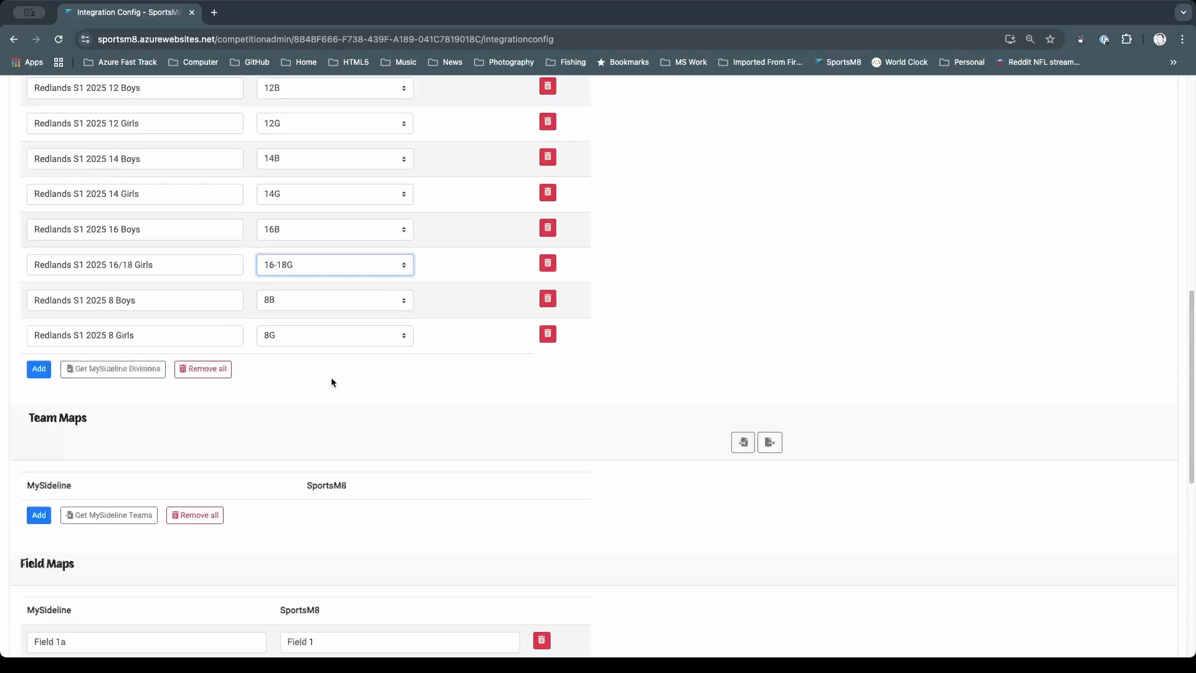
pyautogui.click(134, 549)
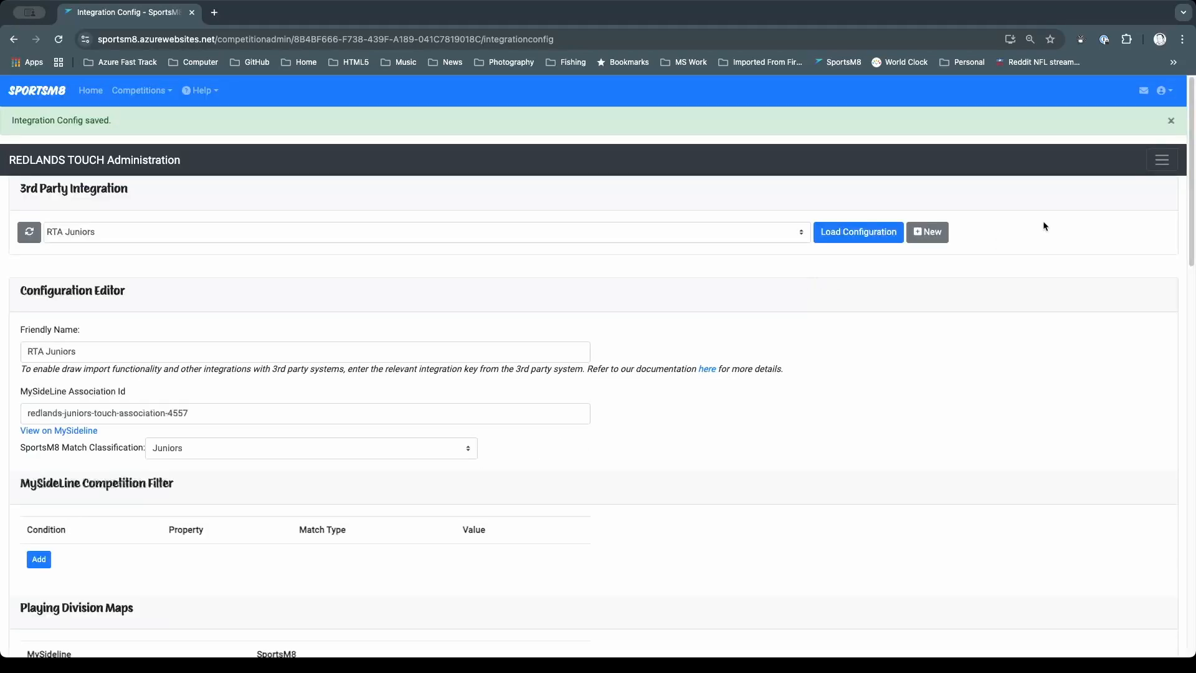
pyautogui.click(1171, 121)
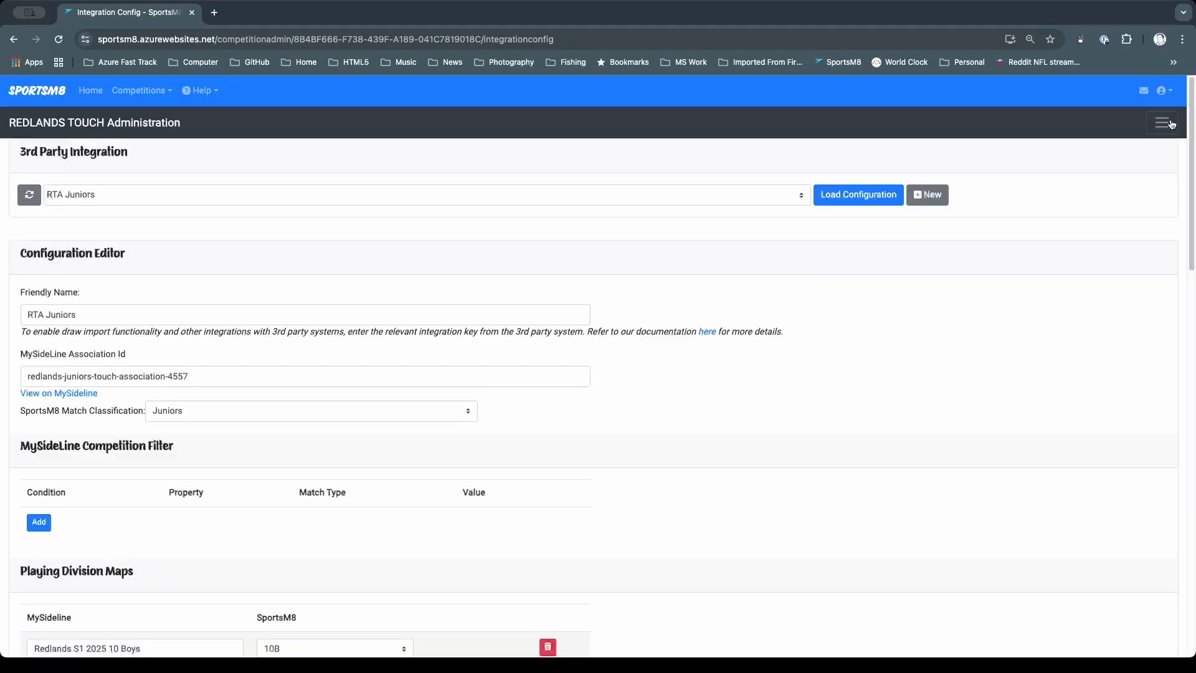
# - Open Match Schedule Admin and display the 2025 Season 1 schedule for Friday, February 7, 2025
pyautogui.click(1166, 121)
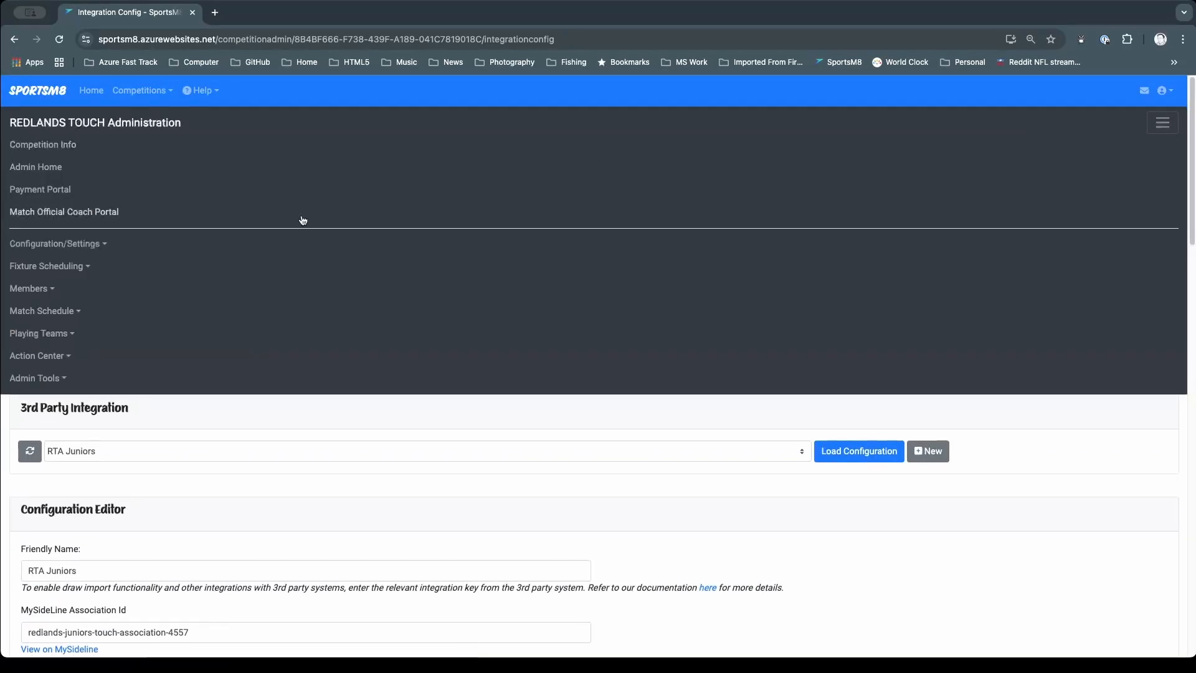
pyautogui.click(63, 313)
pyautogui.click(76, 335)
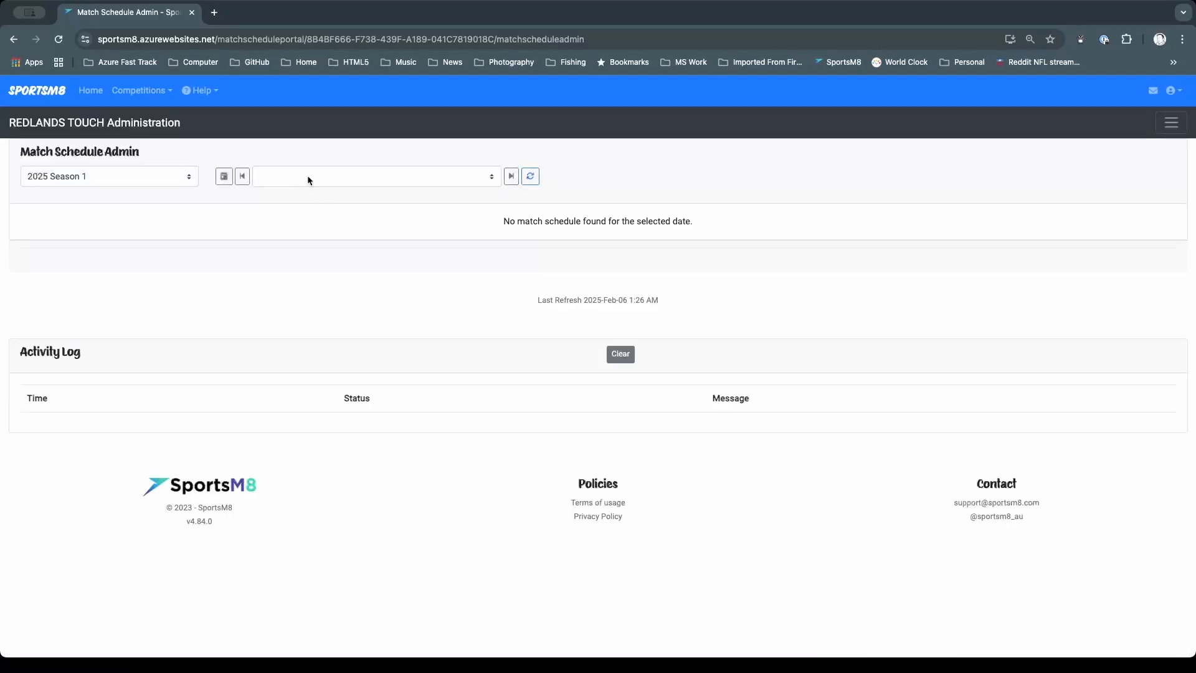
pyautogui.click(307, 177)
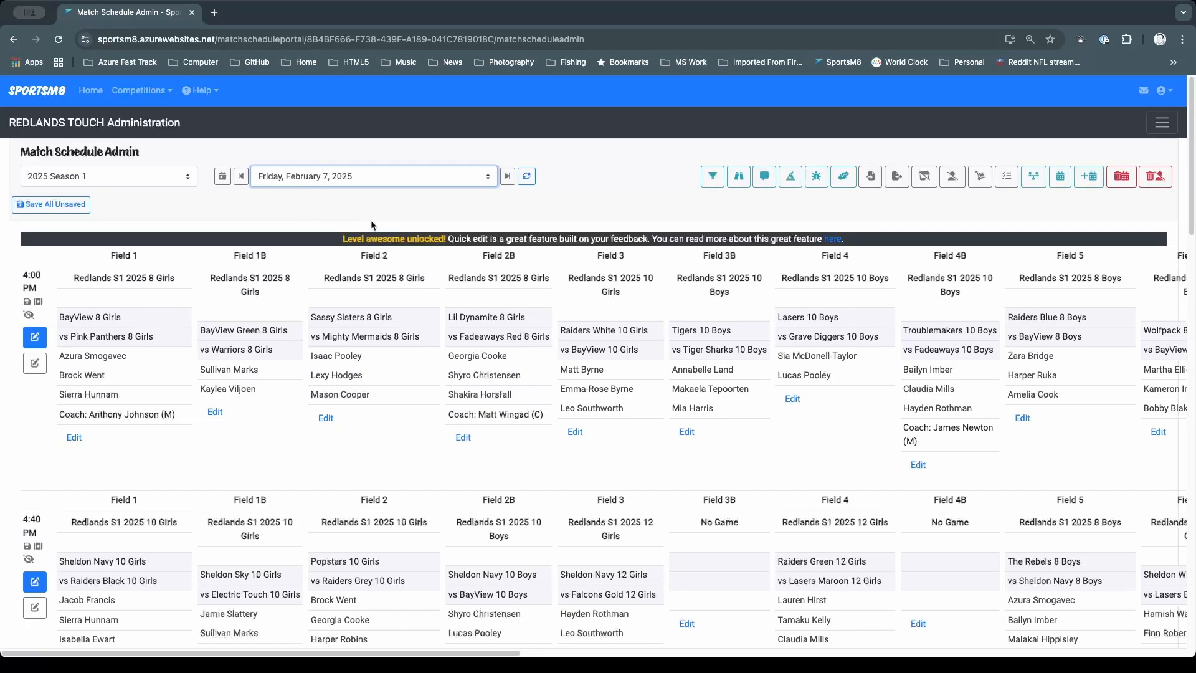
# - Examine the division names shown for the matches across the February 7 schedule, from the first to the last timeslot
pyautogui.scroll(-4, 386, 222)
pyautogui.scroll(3, 386, 221)
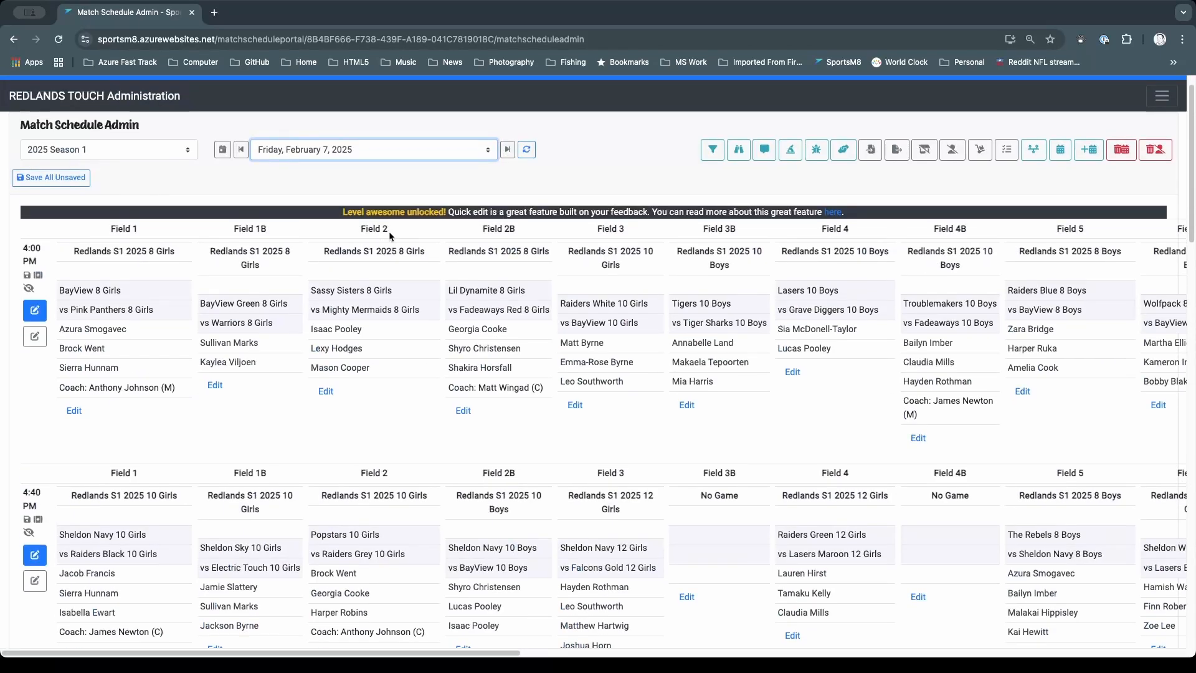
pyautogui.scroll(1, 399, 236)
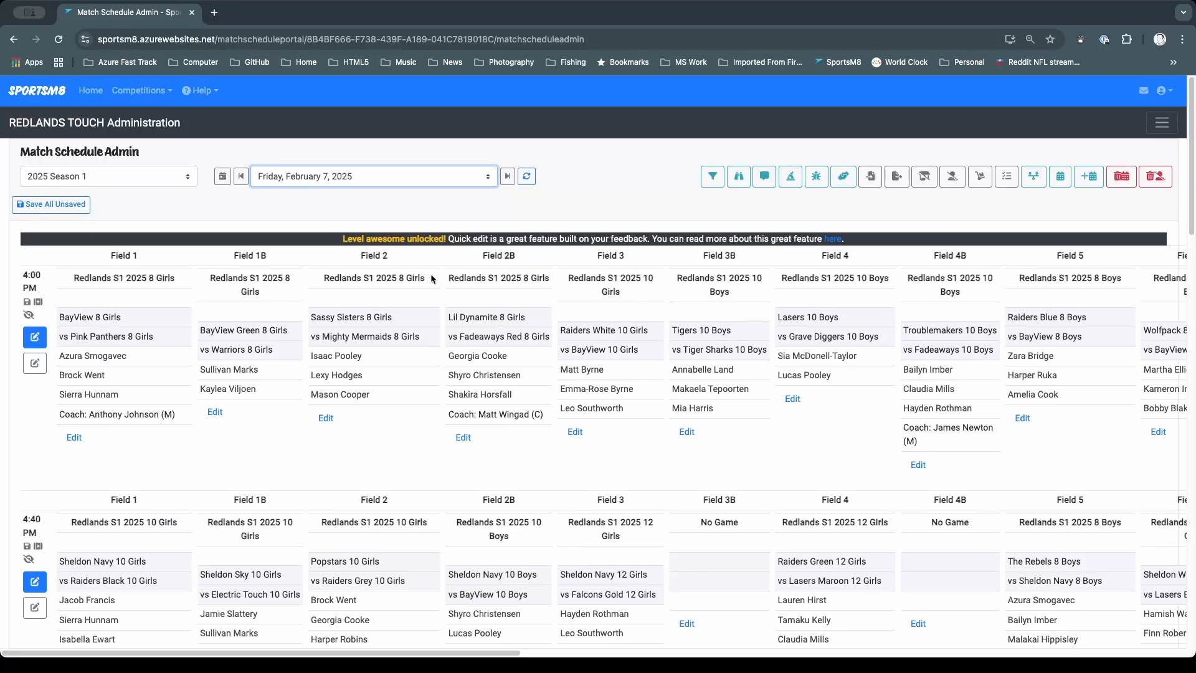
pyautogui.moveTo(424, 278); pyautogui.dragTo(323, 280)
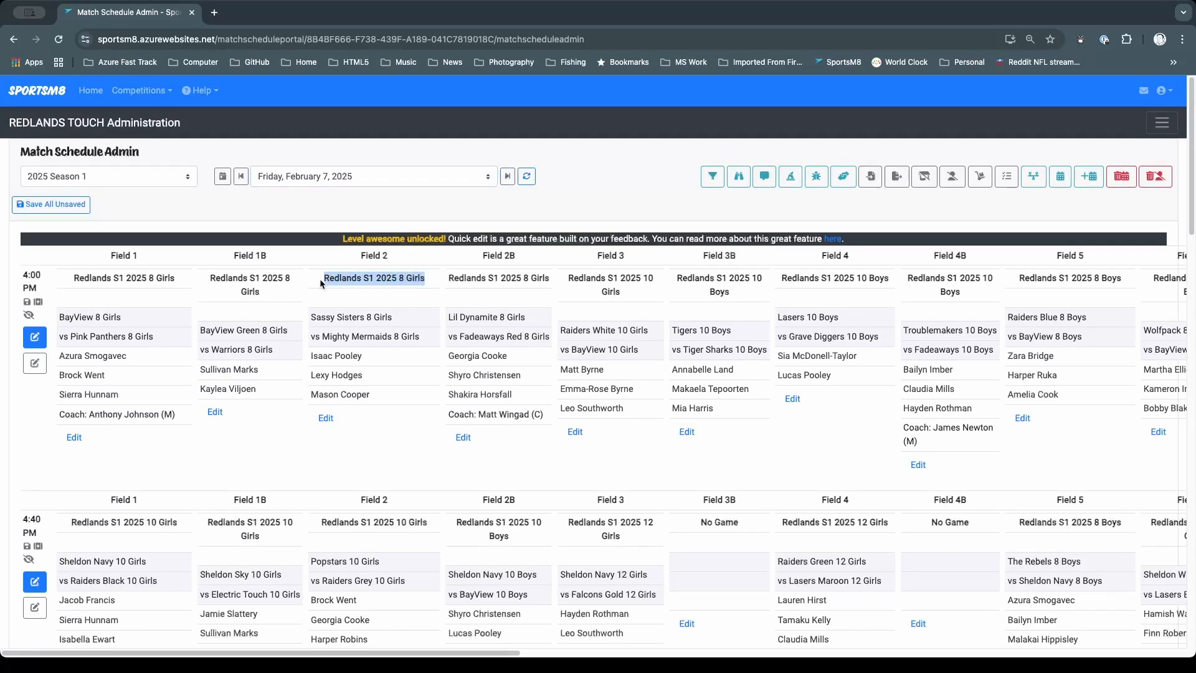
pyautogui.click(363, 281)
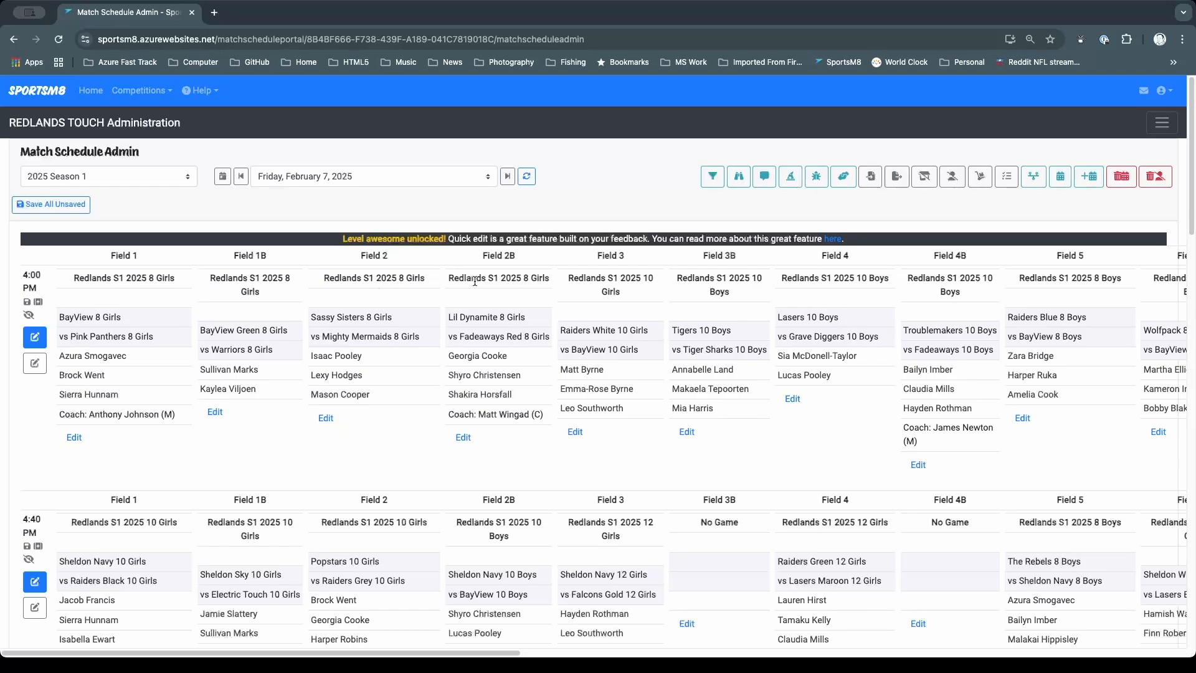
pyautogui.scroll(-2, 473, 282)
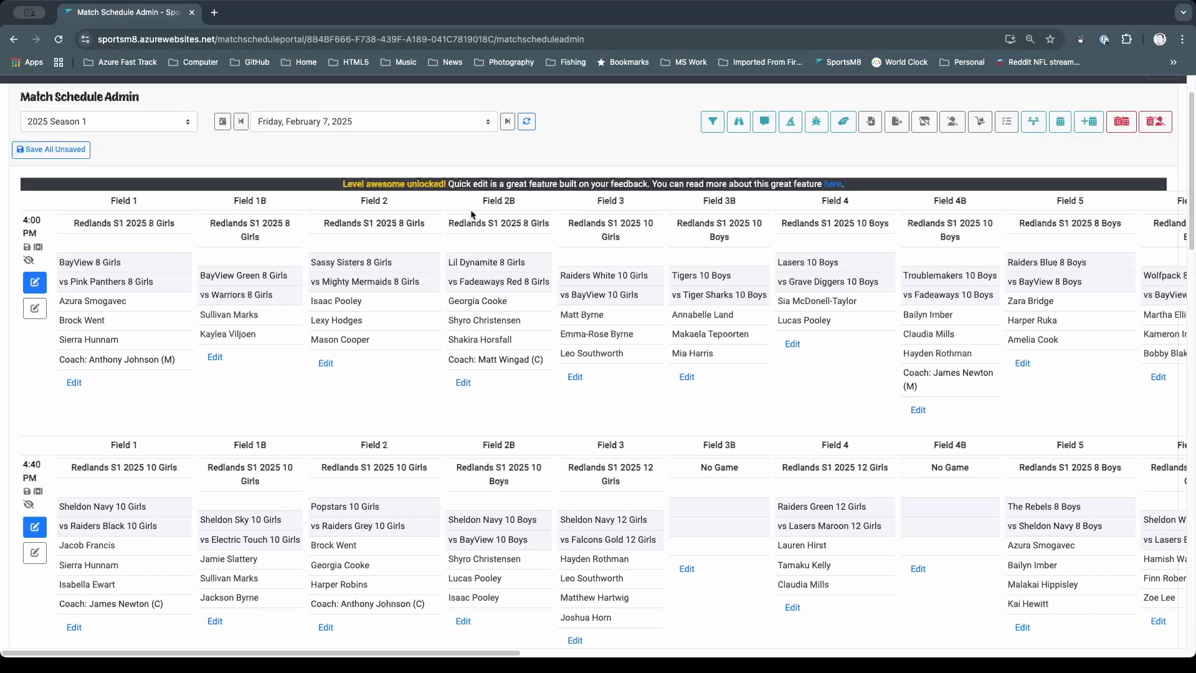
pyautogui.scroll(-20, 472, 215)
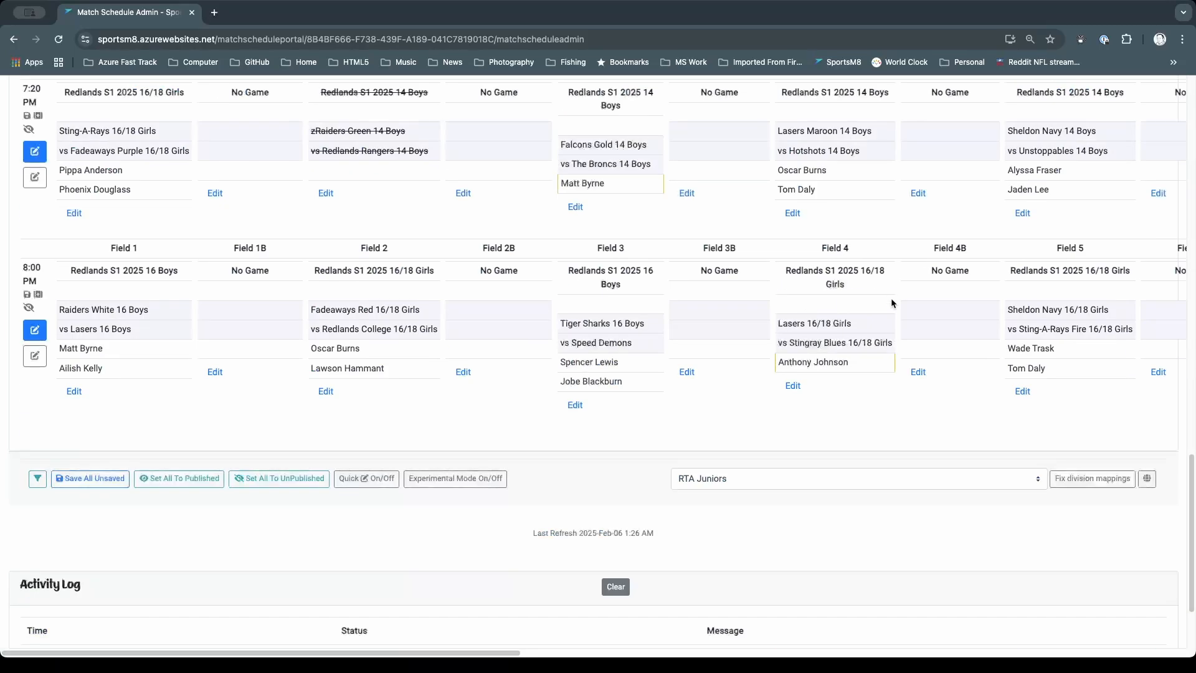
pyautogui.click(1081, 478)
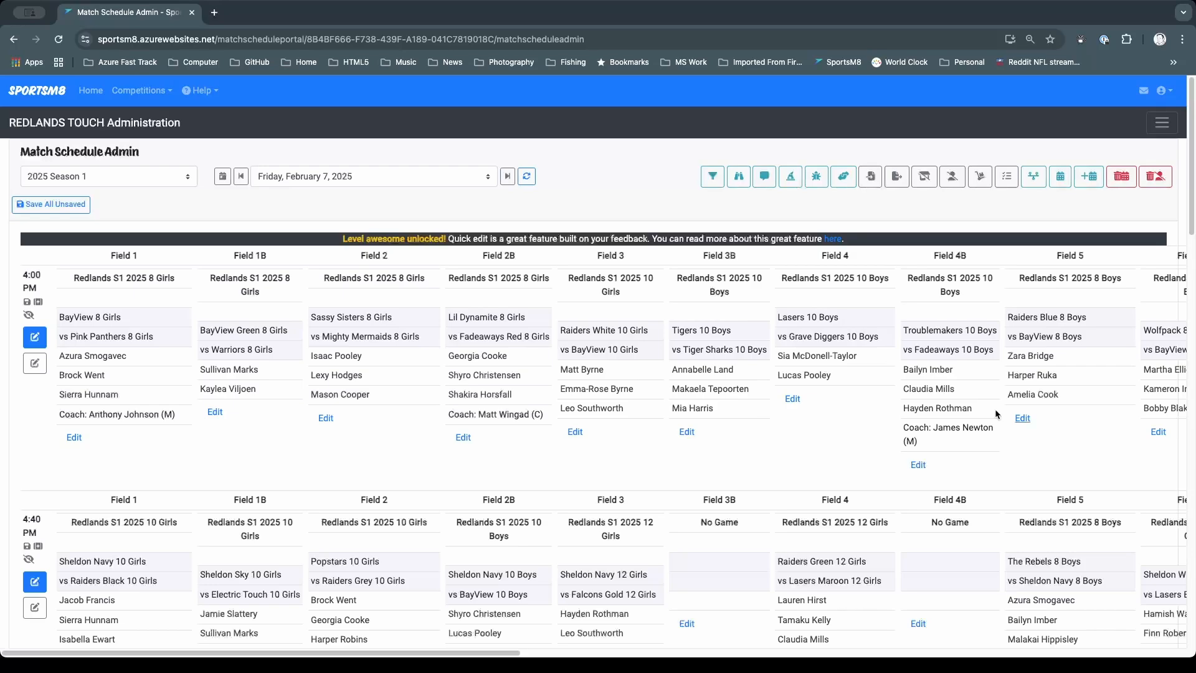
# - Fetch the RTA Juniors MySideline draw, filtered for the selected day, in the draw import dialog and enlarge the CSV data area
pyautogui.click(870, 176)
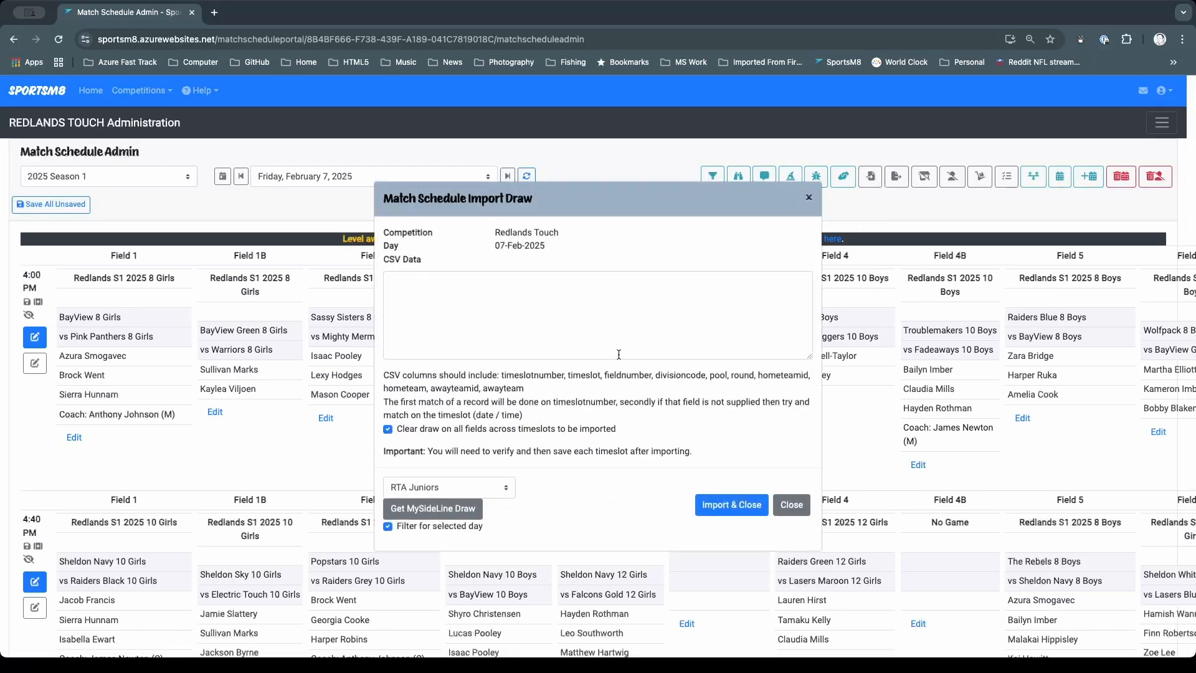
pyautogui.click(432, 505)
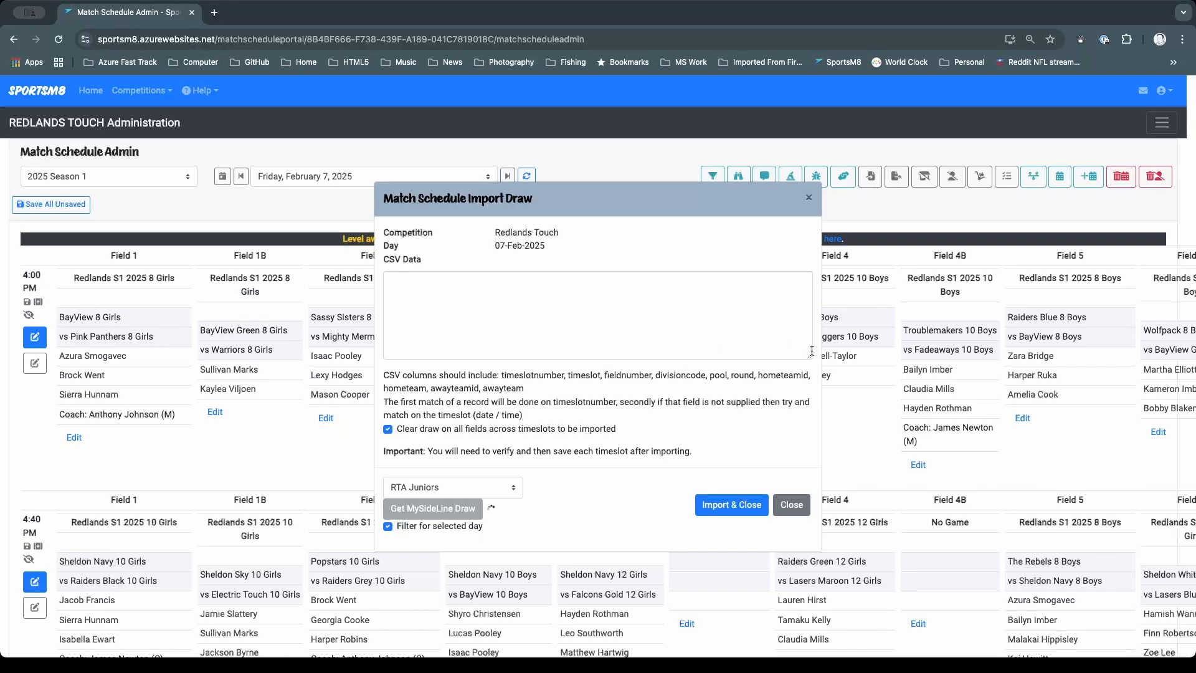
pyautogui.moveTo(810, 356); pyautogui.dragTo(800, 413)
pyautogui.click(674, 281)
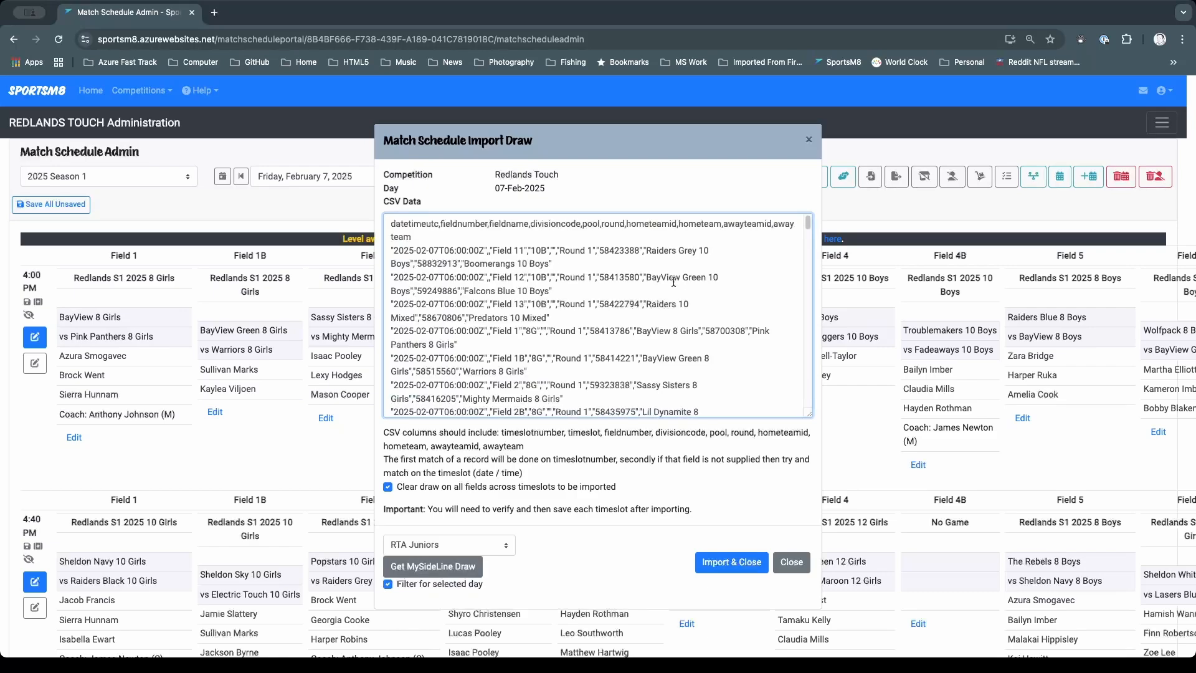
# - Check the division codes in the fetched CSV data, including 16-18G, and close the import dialog without importing
pyautogui.moveTo(544, 250); pyautogui.dragTo(533, 251)
pyautogui.scroll(-10, 540, 290)
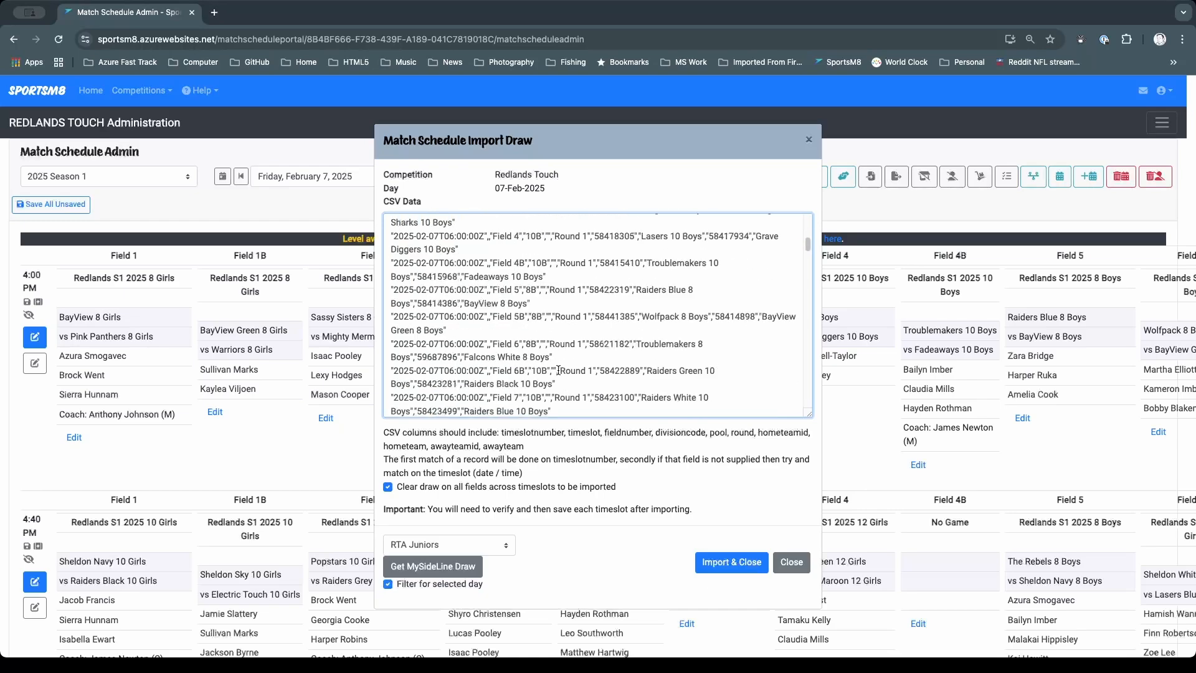
pyautogui.scroll(-5, 548, 361)
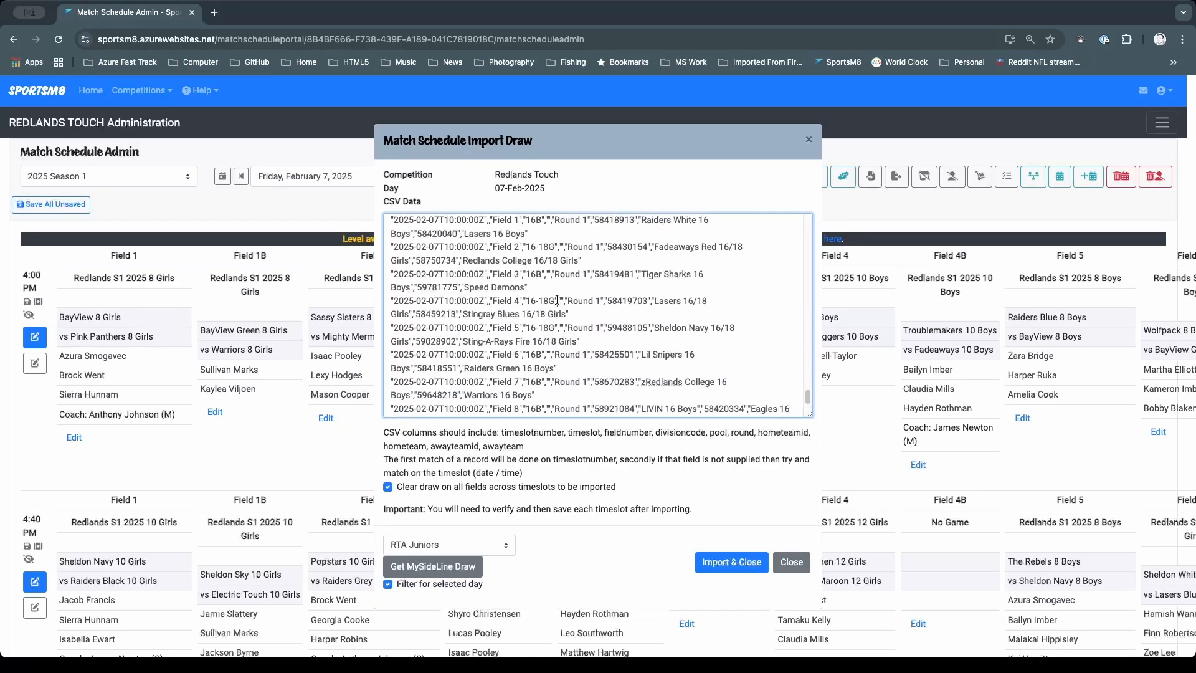
pyautogui.moveTo(555, 301); pyautogui.dragTo(527, 299)
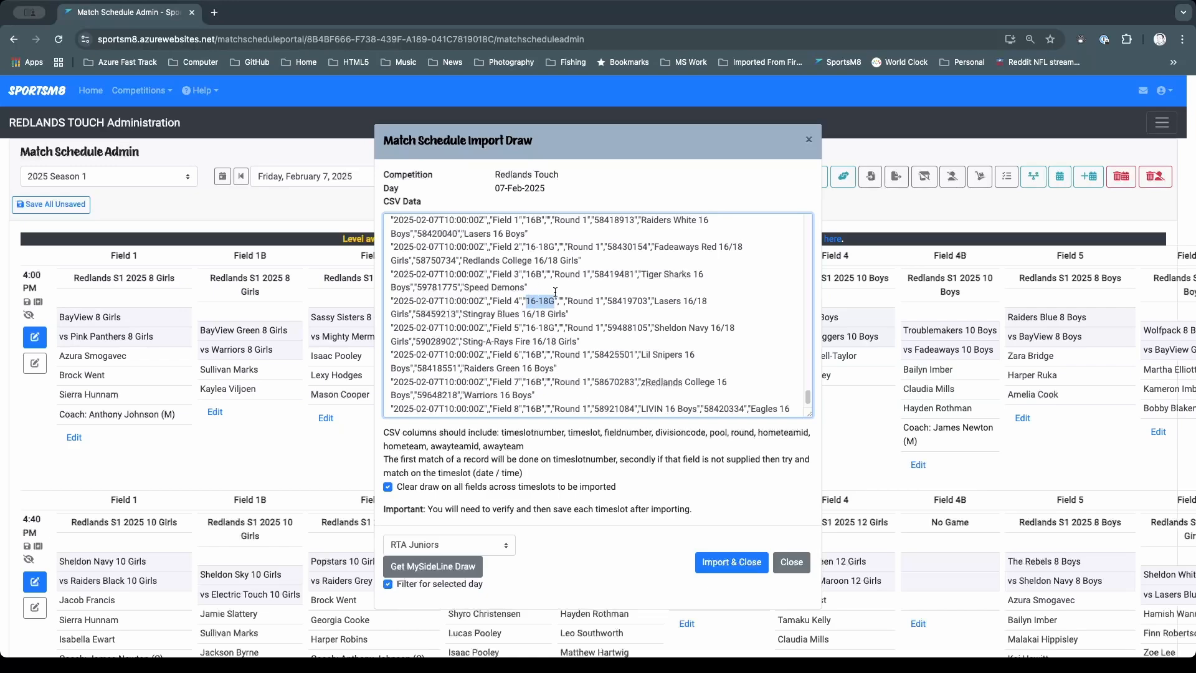
pyautogui.click(788, 569)
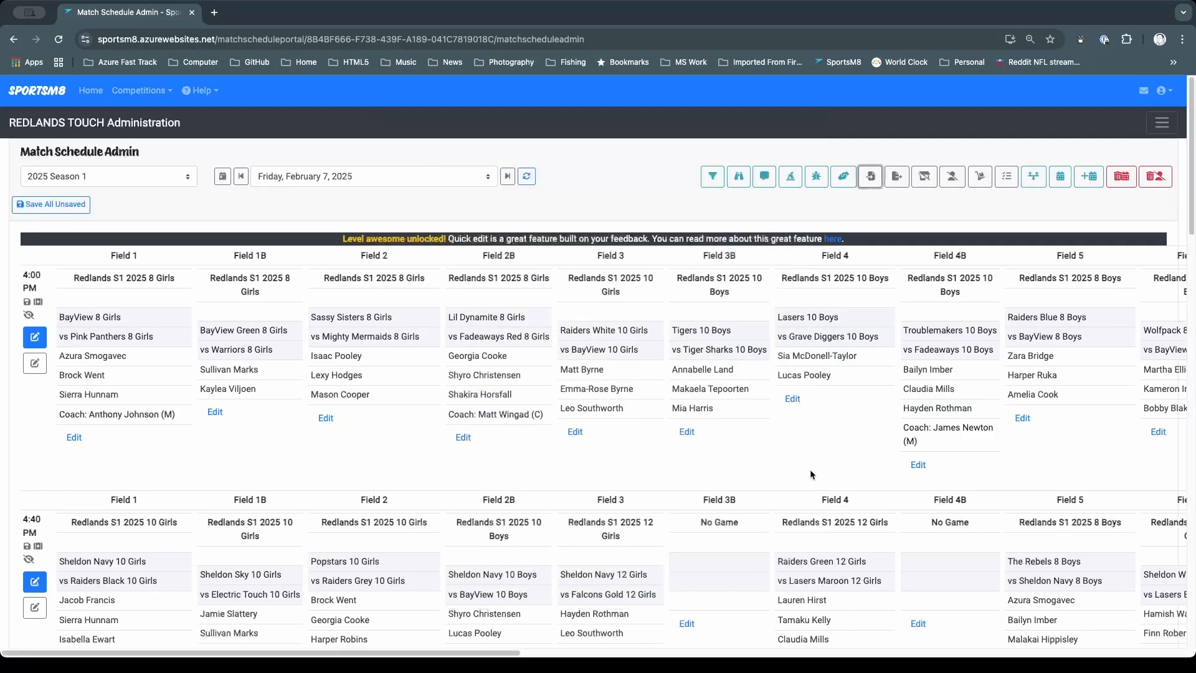
# - Set the division of the 8:00 PM Field 4 match to 16-18G and close the timeslot editor
pyautogui.scroll(-1, 809, 469)
pyautogui.scroll(-20, 822, 476)
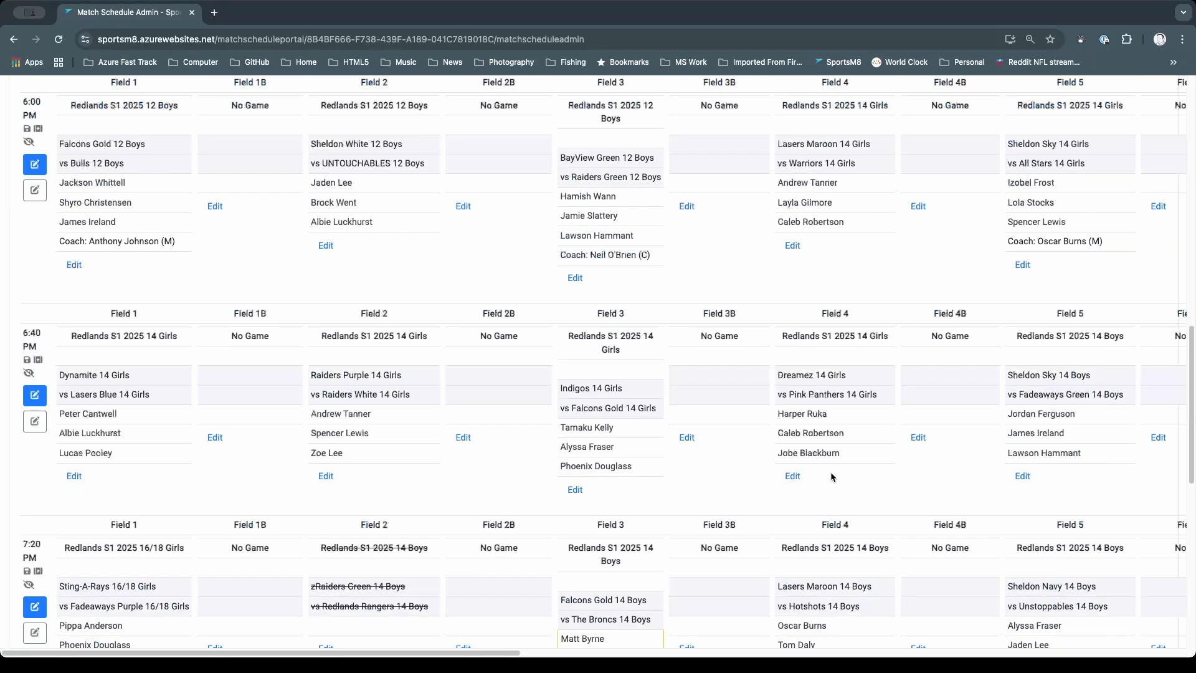
pyautogui.scroll(-3, 831, 477)
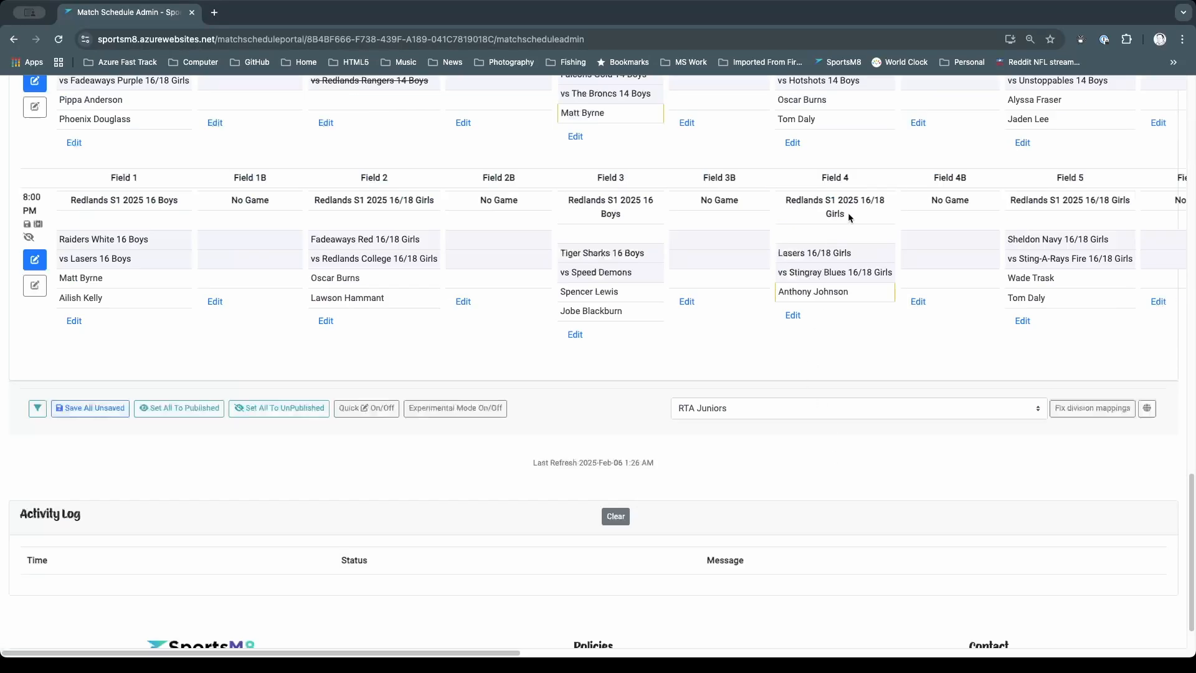
pyautogui.click(793, 315)
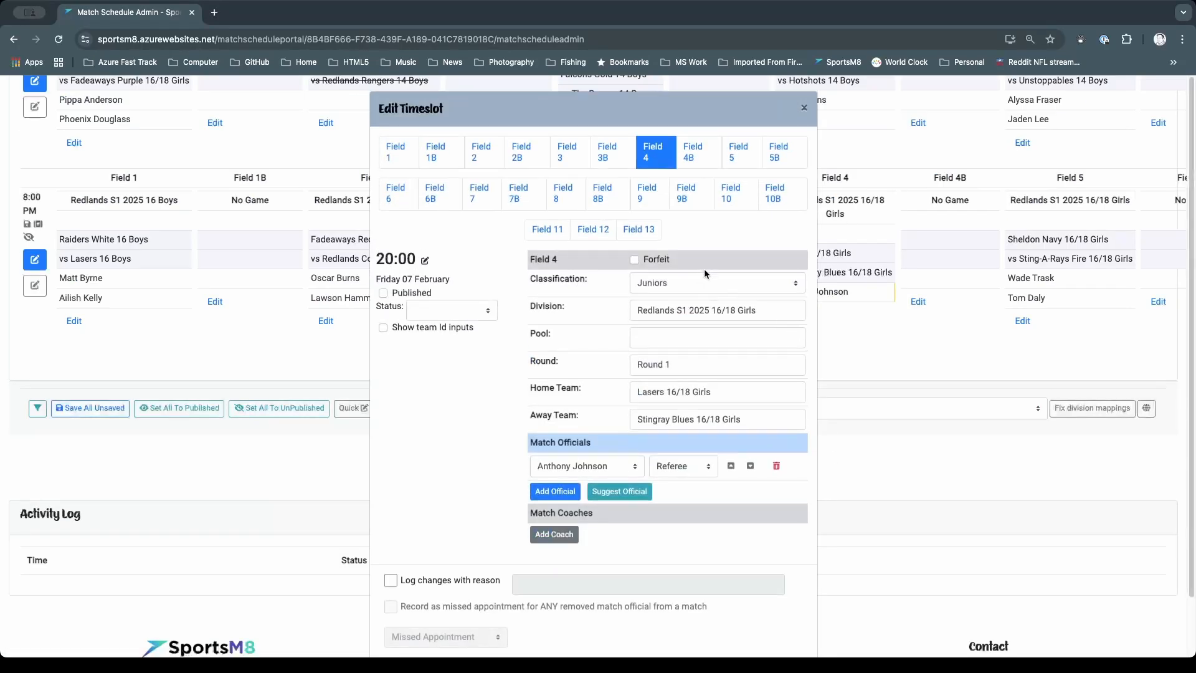
pyautogui.click(776, 315)
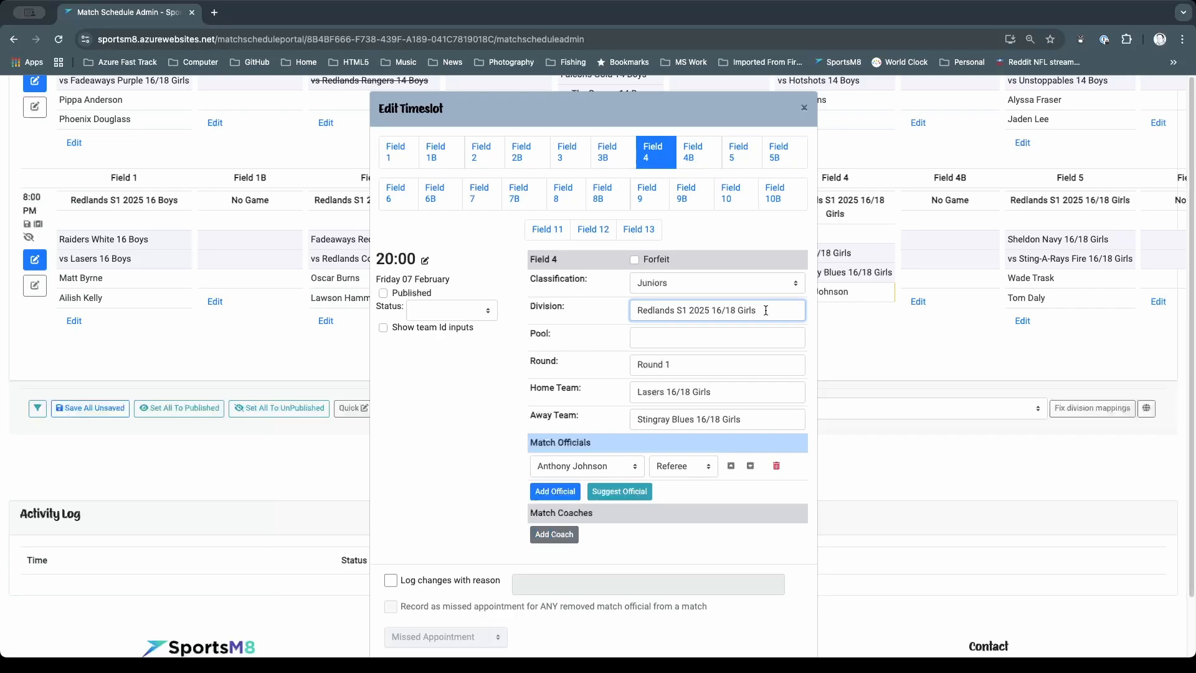
pyautogui.moveTo(770, 311); pyautogui.dragTo(595, 317)
pyautogui.click(723, 308)
pyautogui.press('Escape')
pyautogui.click(794, 317)
pyautogui.moveTo(774, 313); pyautogui.dragTo(617, 314)
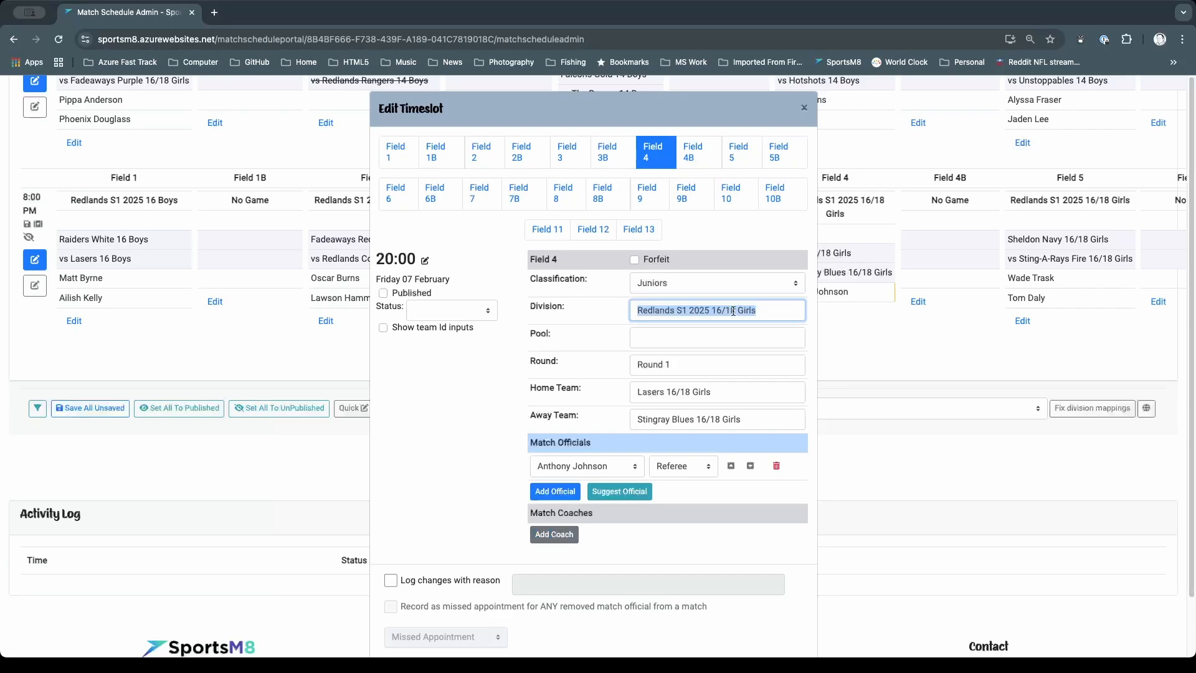
pyautogui.write('16')
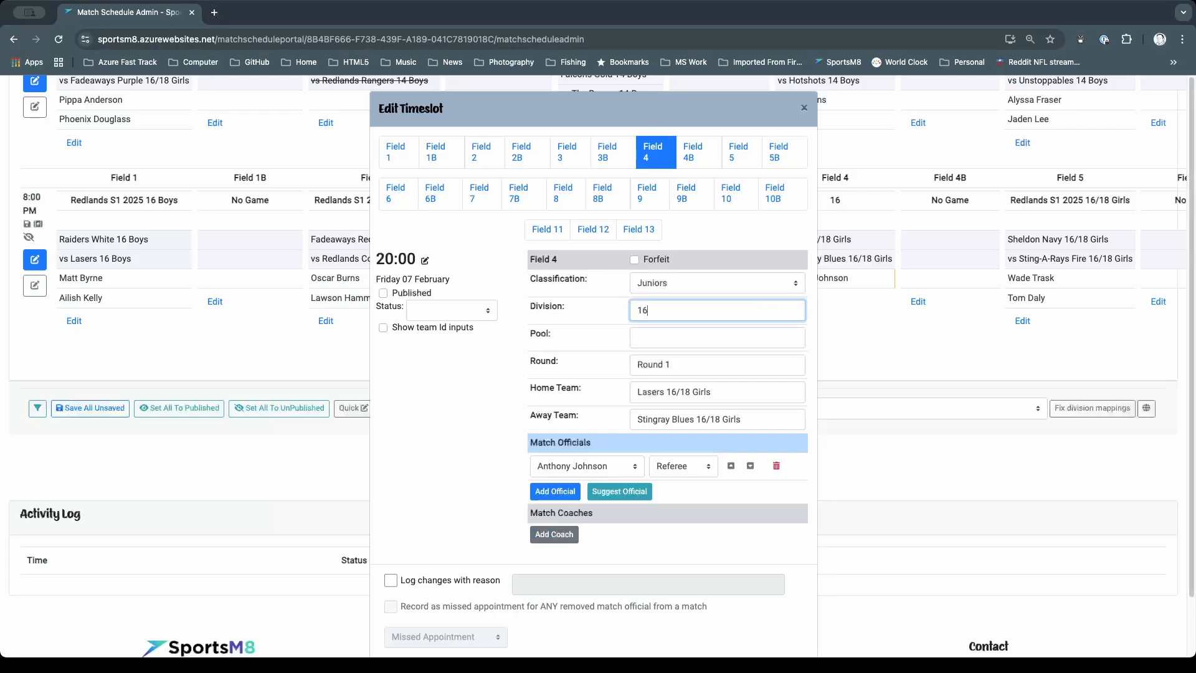
pyautogui.write('-18G')
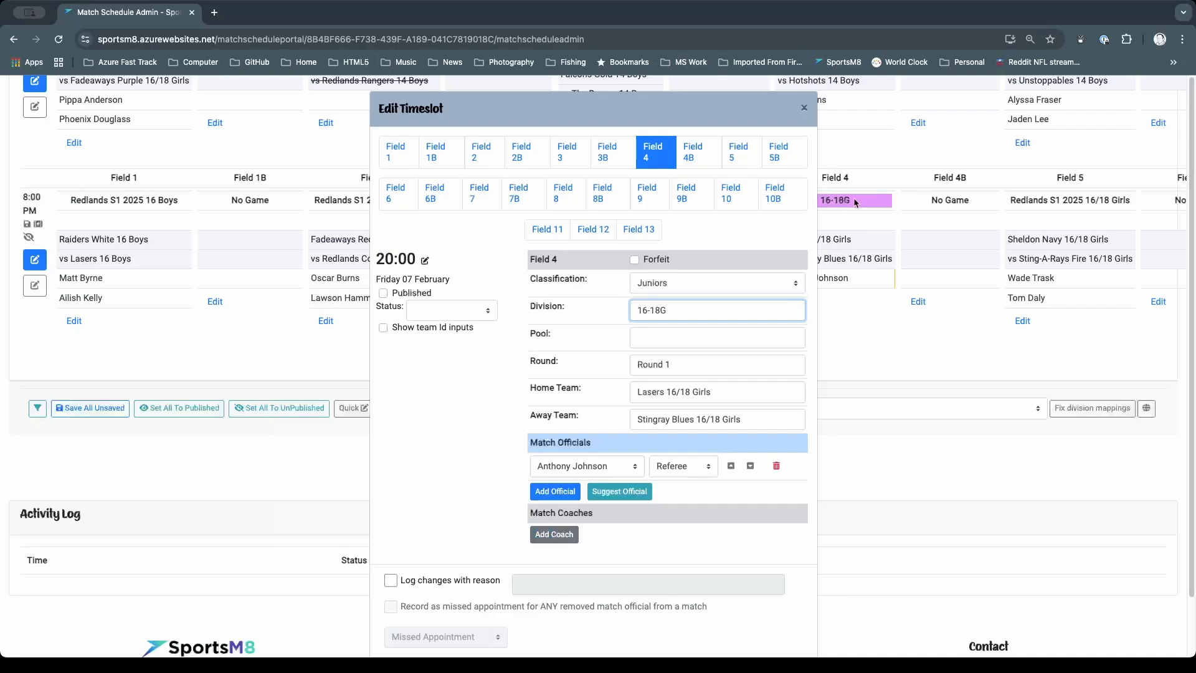
pyautogui.click(804, 107)
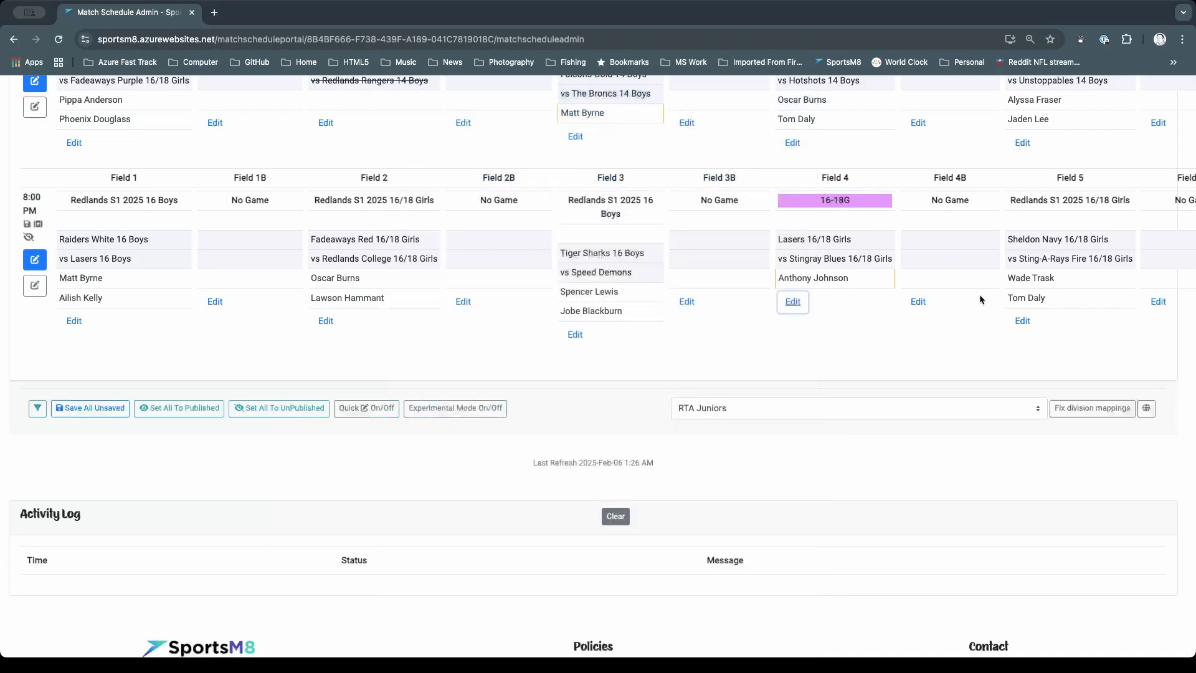
# - Fix the schedule's division mappings using the RTA Juniors integration configuration and review the updated timeslots
pyautogui.click(1098, 388)
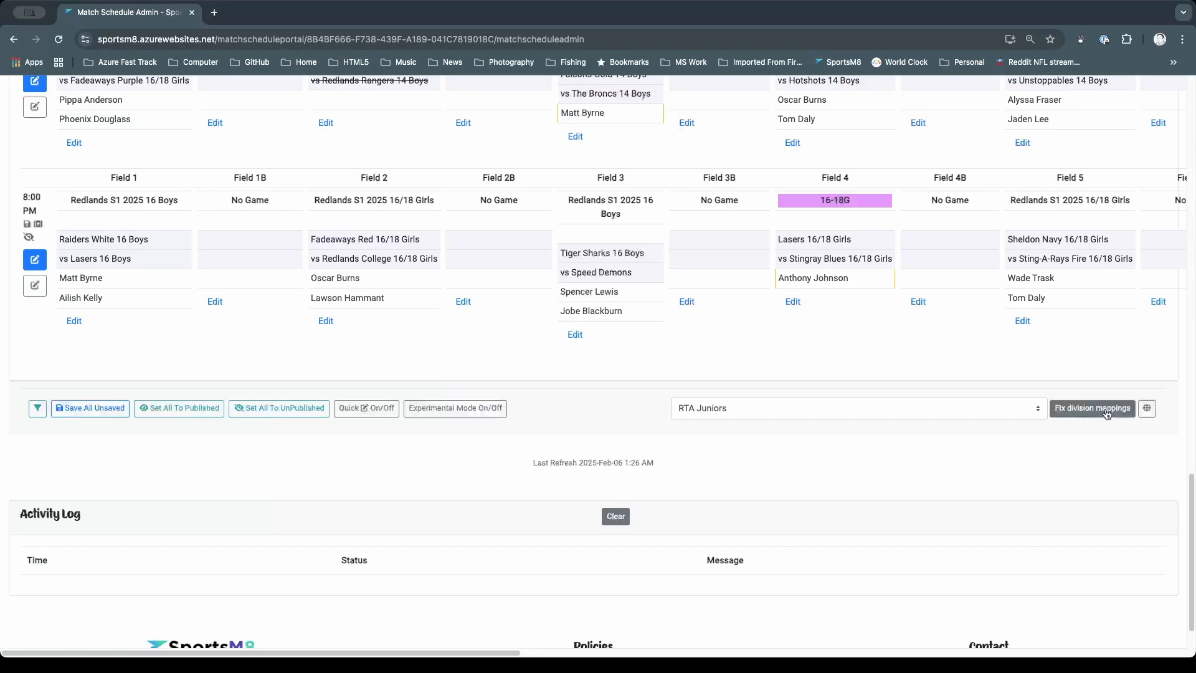
pyautogui.click(1103, 414)
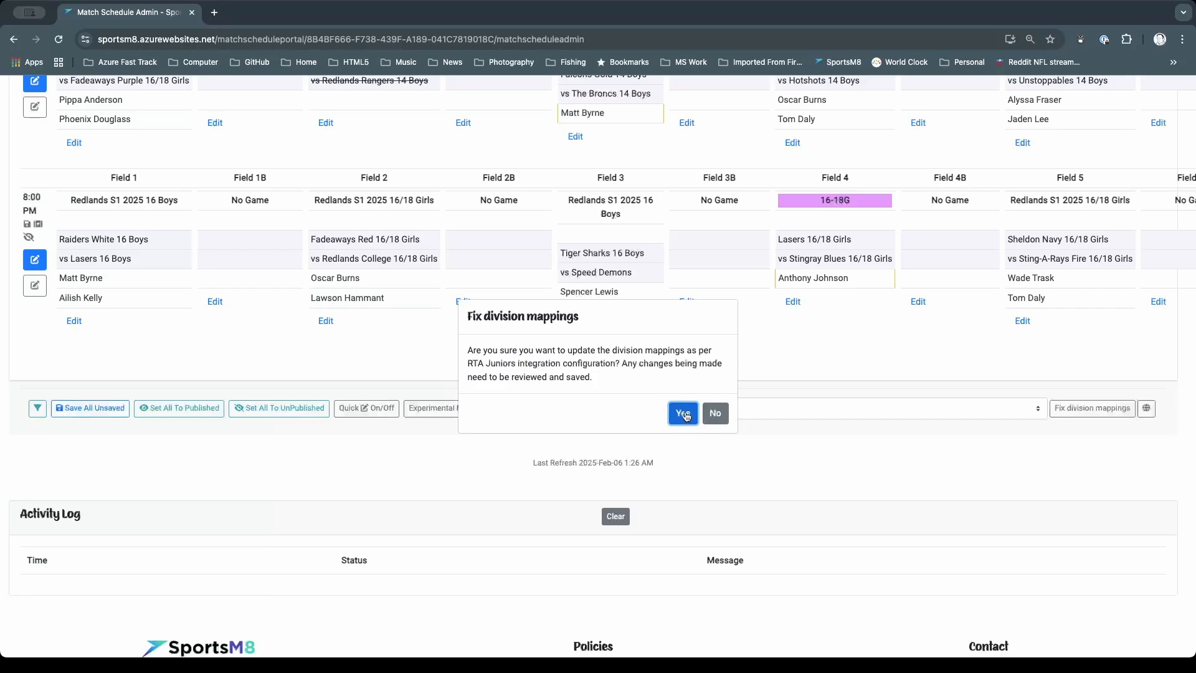
pyautogui.click(684, 414)
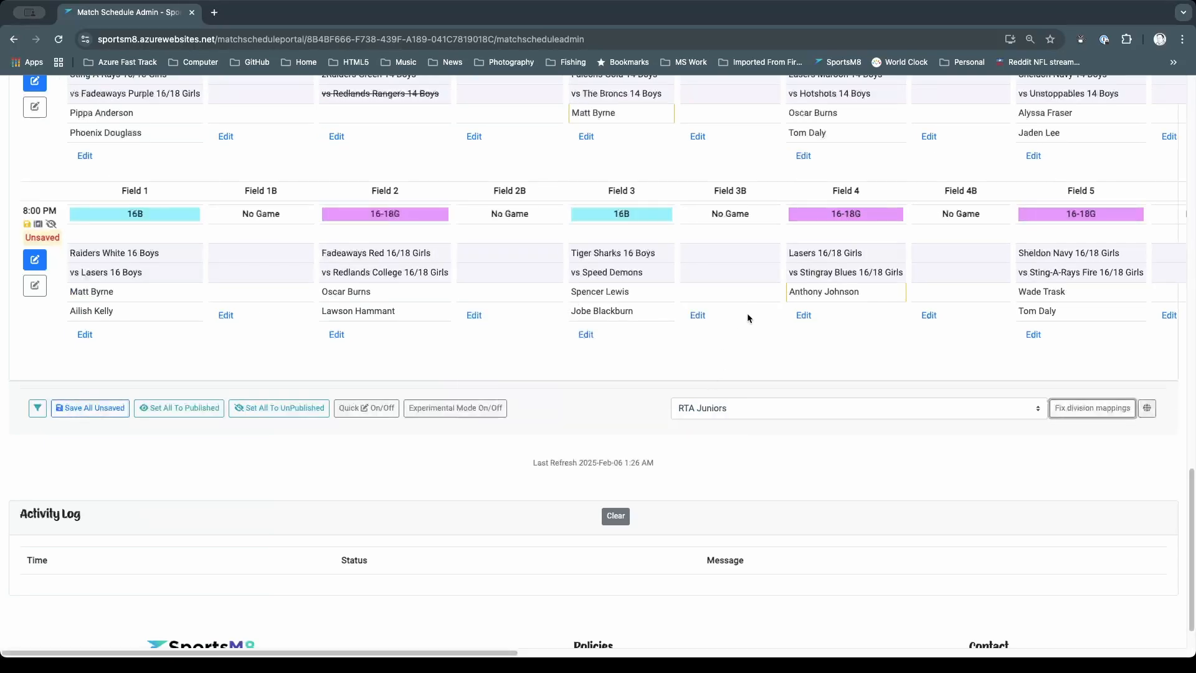
pyautogui.scroll(5, 747, 312)
pyautogui.scroll(15, 742, 323)
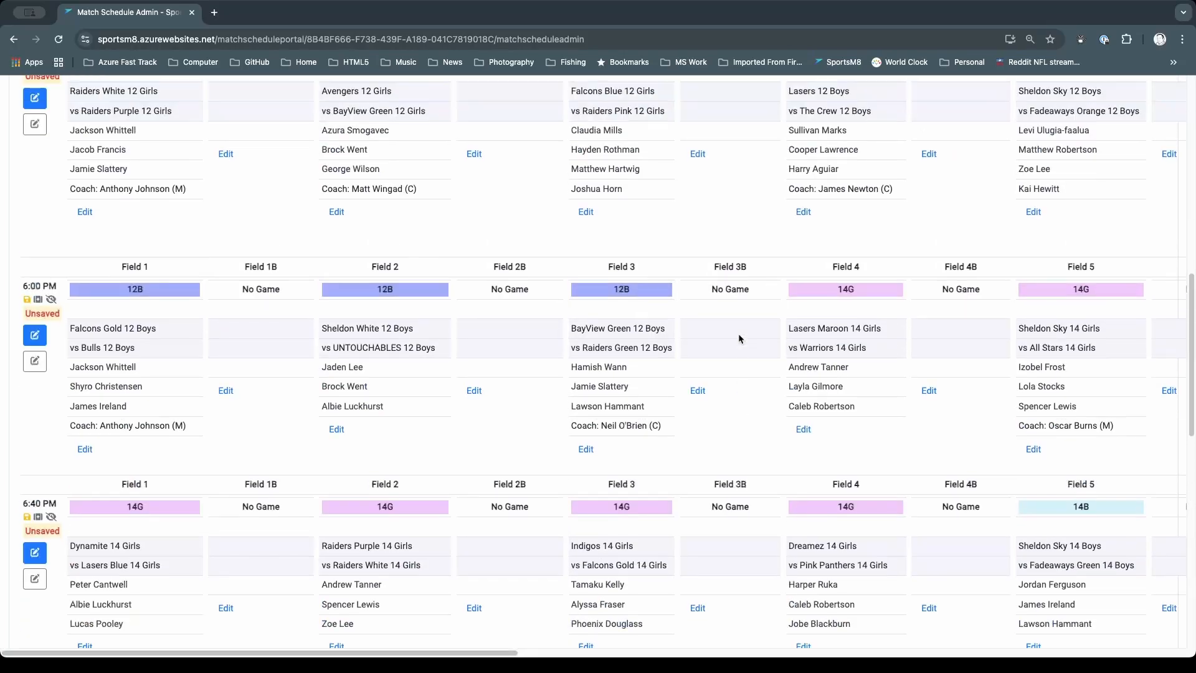
pyautogui.scroll(7, 742, 325)
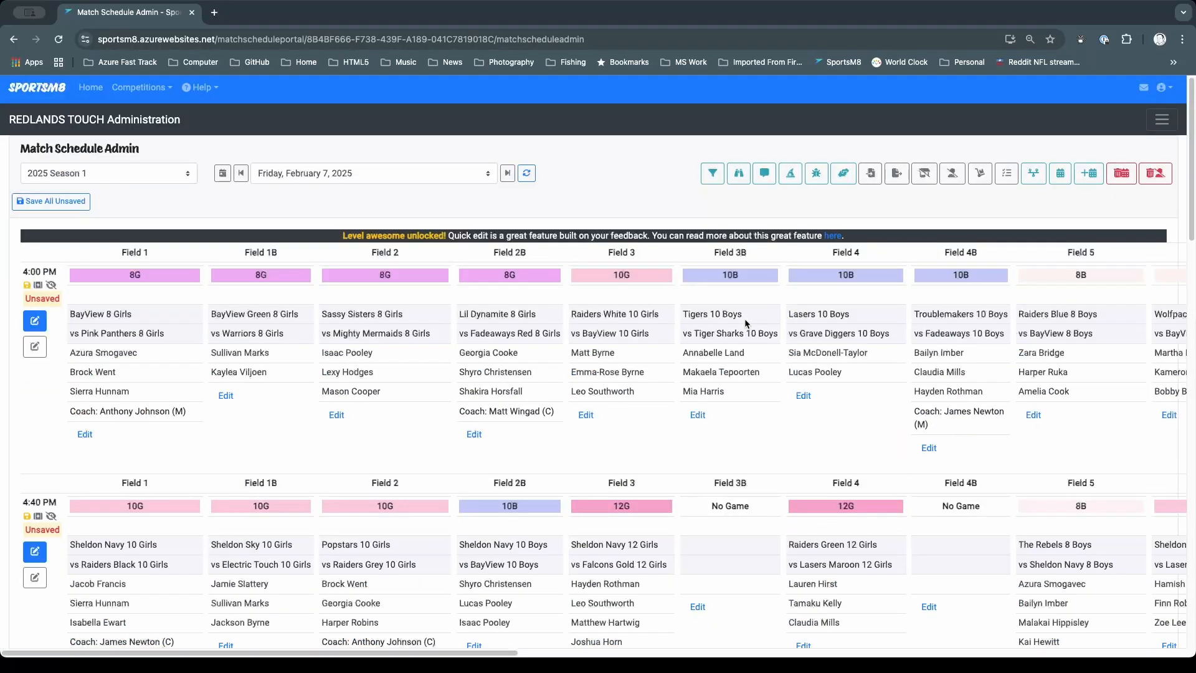
# - Bulk save all unsaved timeslots without logging a change reason, and check the saved schedule
pyautogui.moveTo(501, 652); pyautogui.dragTo(450, 643)
pyautogui.scroll(-20, 446, 331)
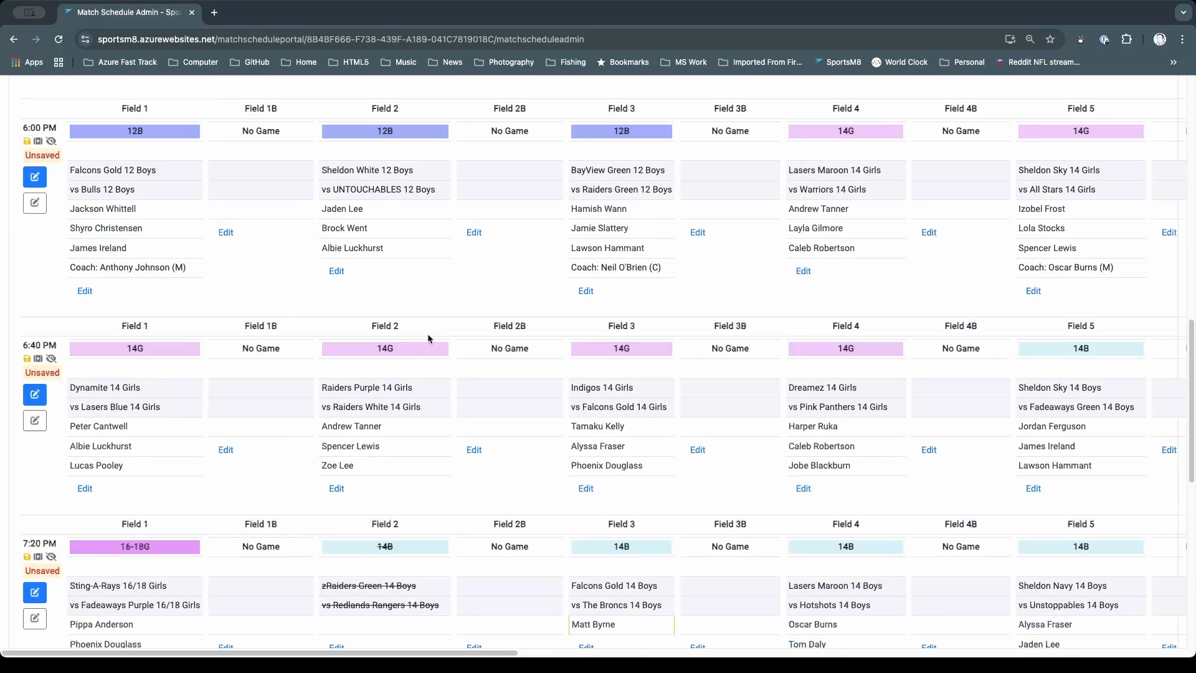
pyautogui.scroll(-3, 372, 346)
pyautogui.click(93, 365)
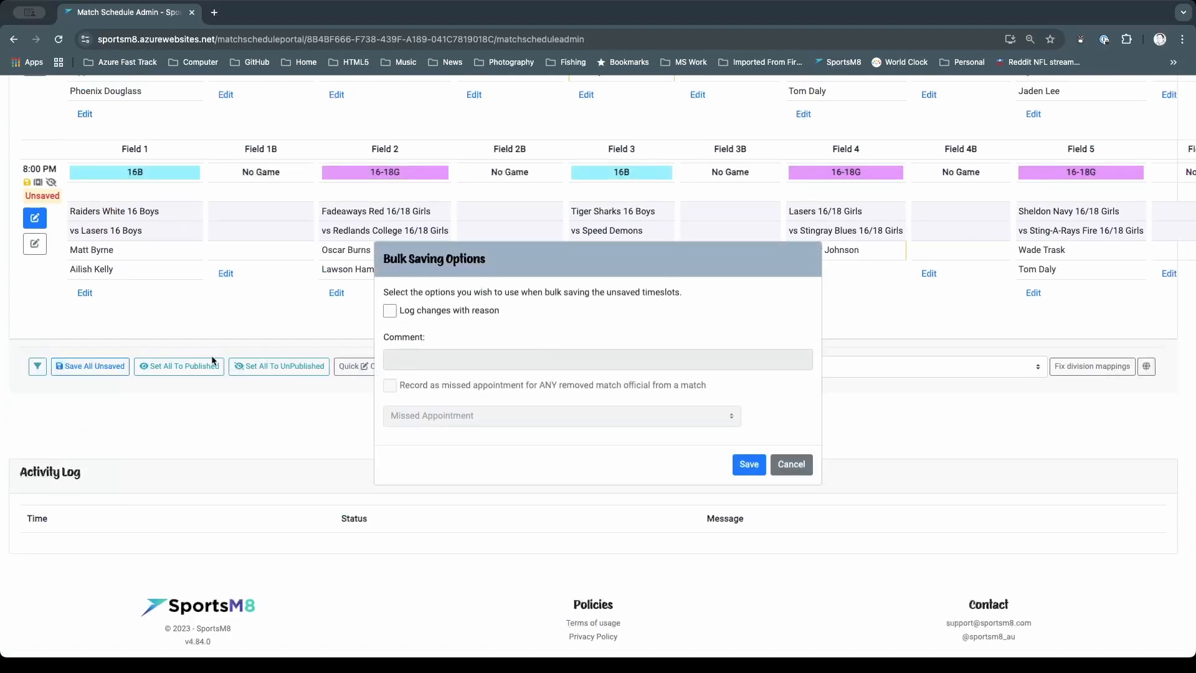
pyautogui.click(746, 469)
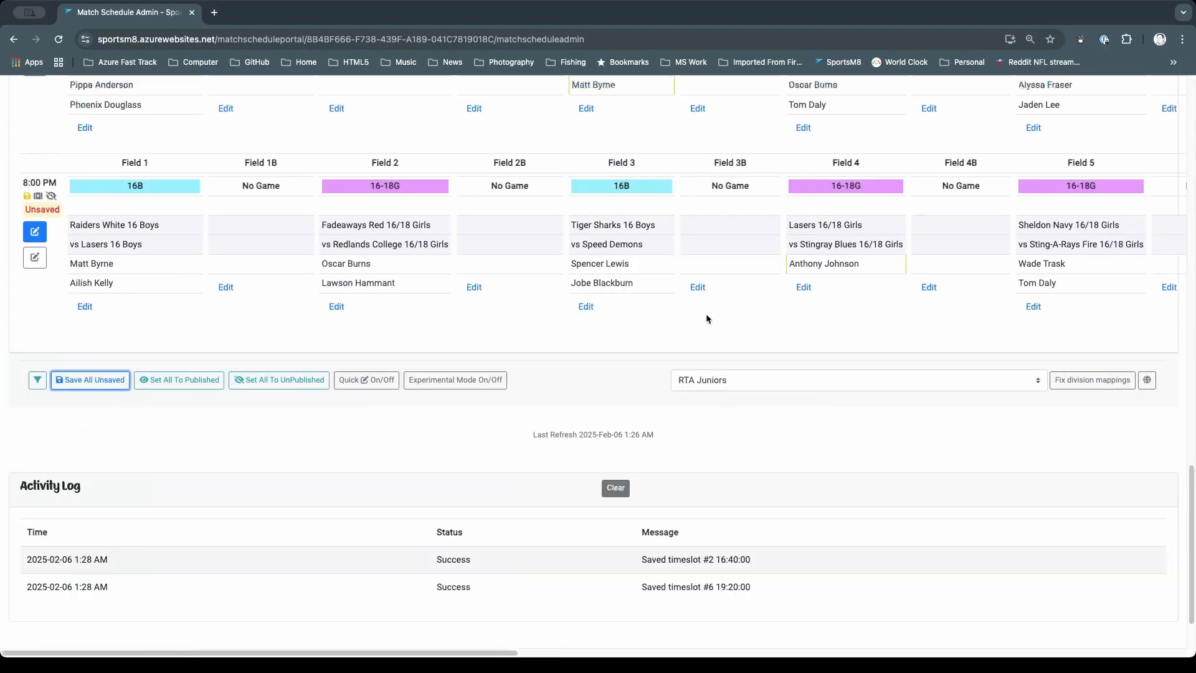
pyautogui.scroll(5, 705, 315)
pyautogui.scroll(15, 705, 312)
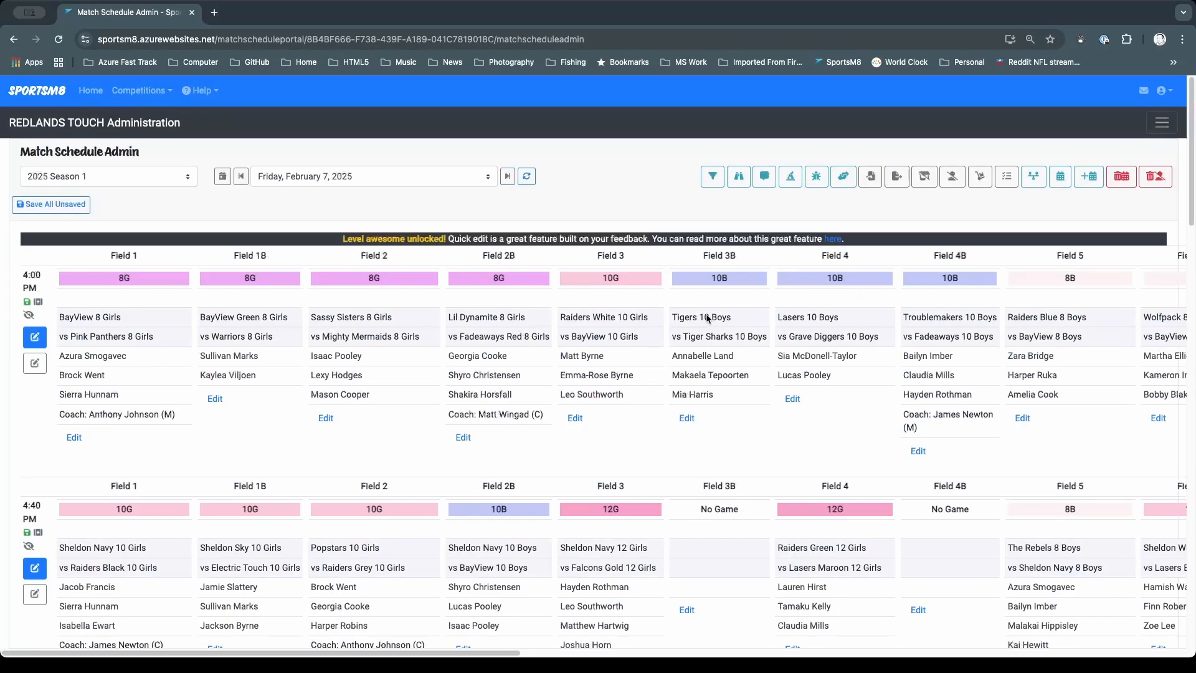